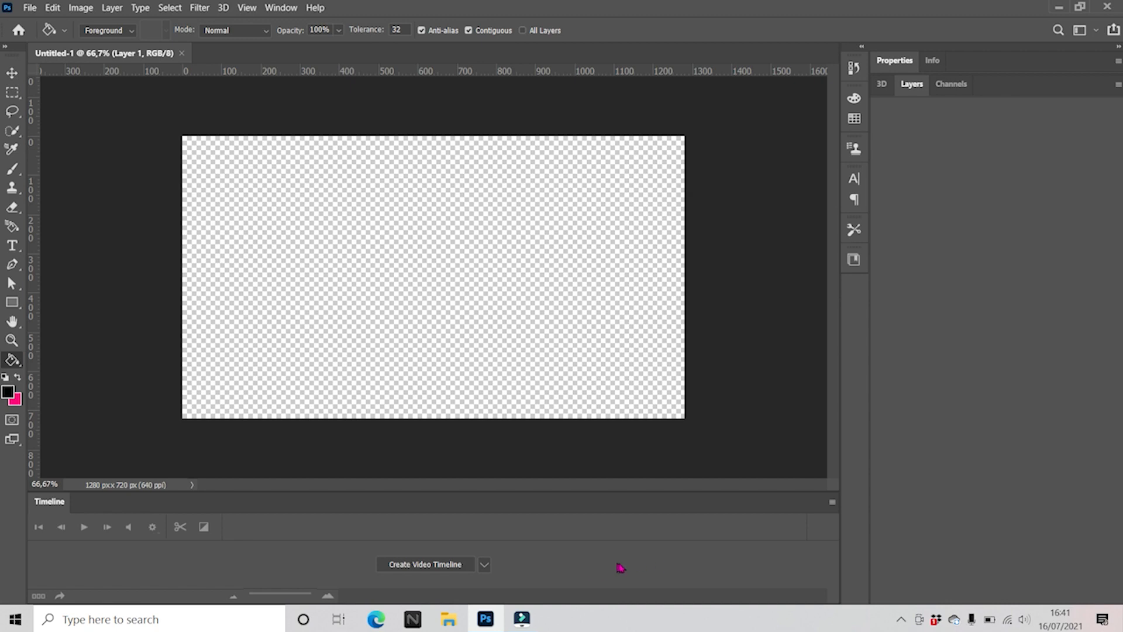
# Fill Layer 1 with black using the Paint Bucket and add a new empty layer above it.
pyautogui.click(920, 89)
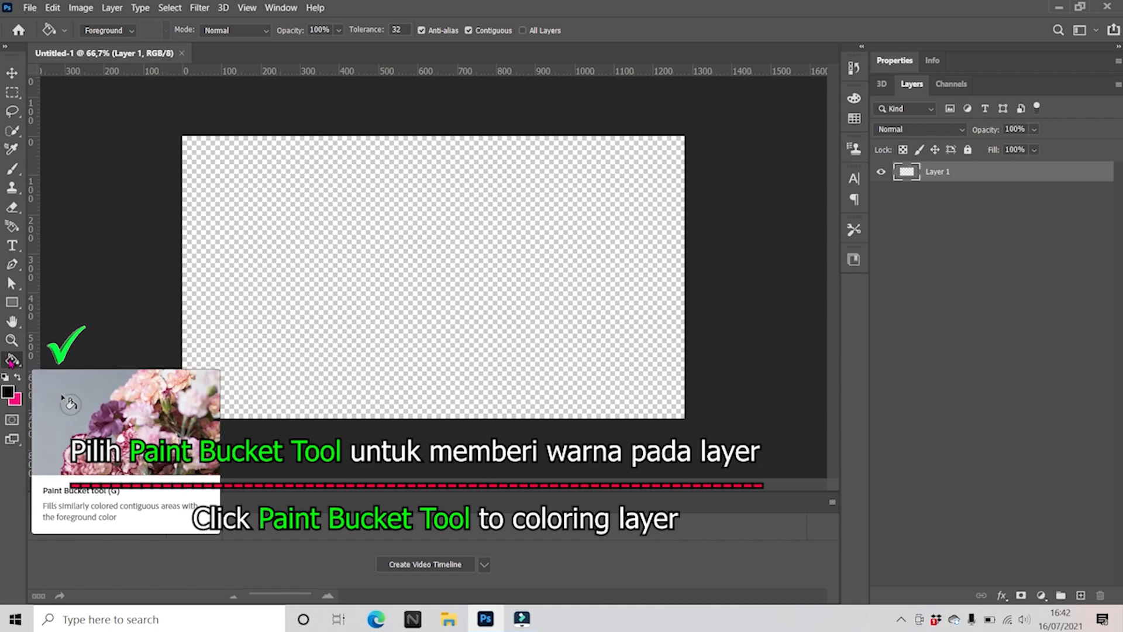
pyautogui.click(421, 284)
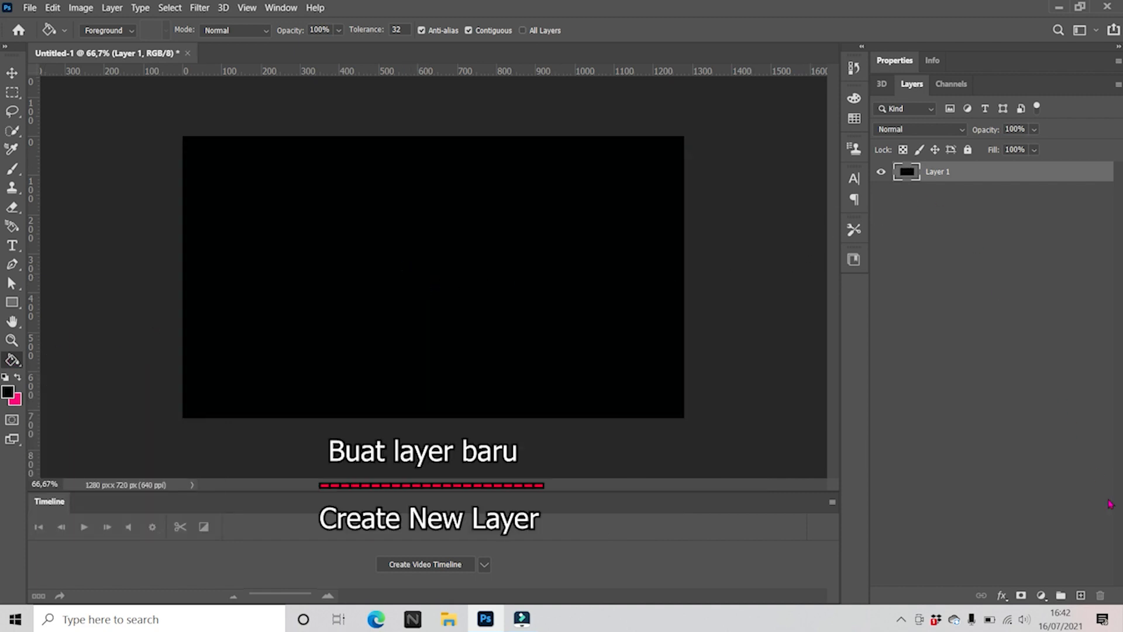
pyautogui.click(1080, 595)
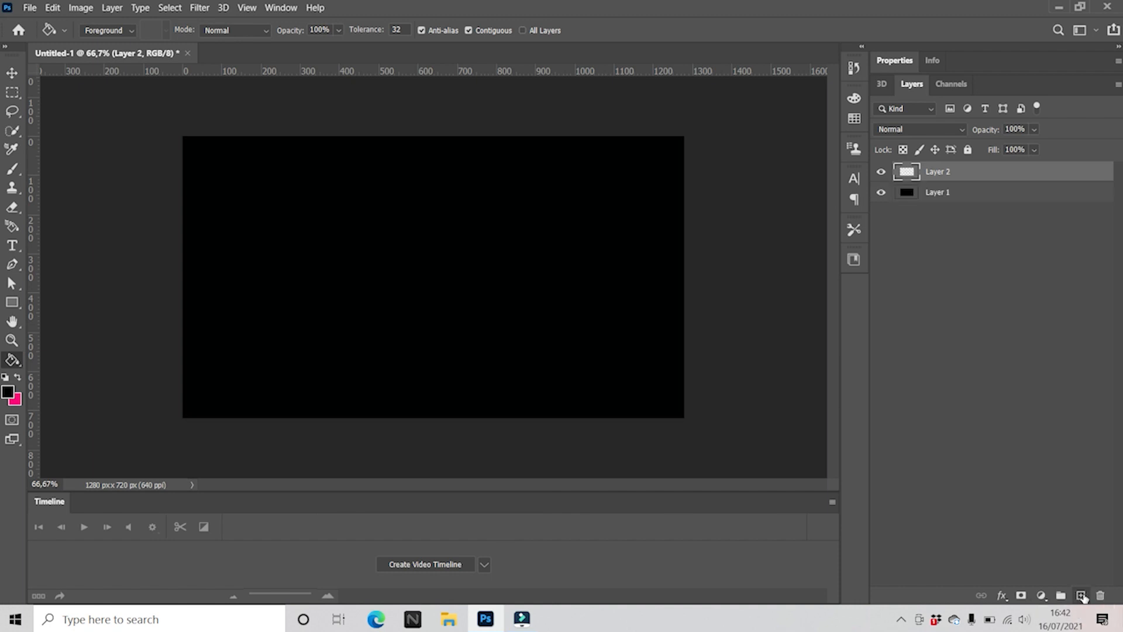
# Place cristiano-ronaldo_20170912_225613 from the folder Project Youtube 61 Double color on DATA (D:) into the document at its fitted size.
pyautogui.click(451, 621)
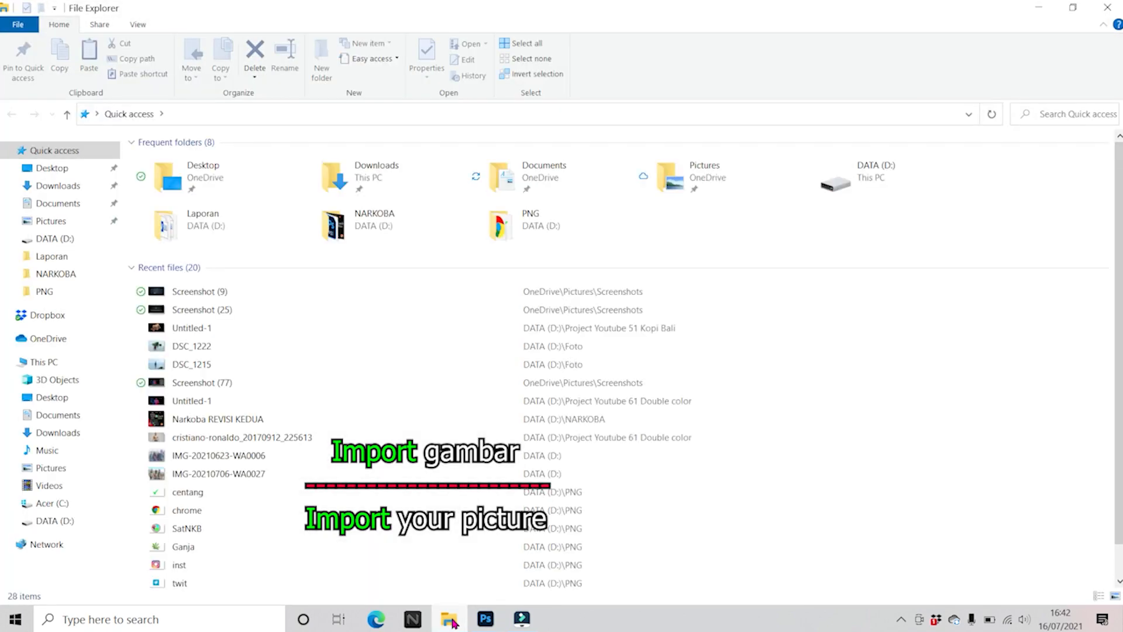
pyautogui.click(51, 522)
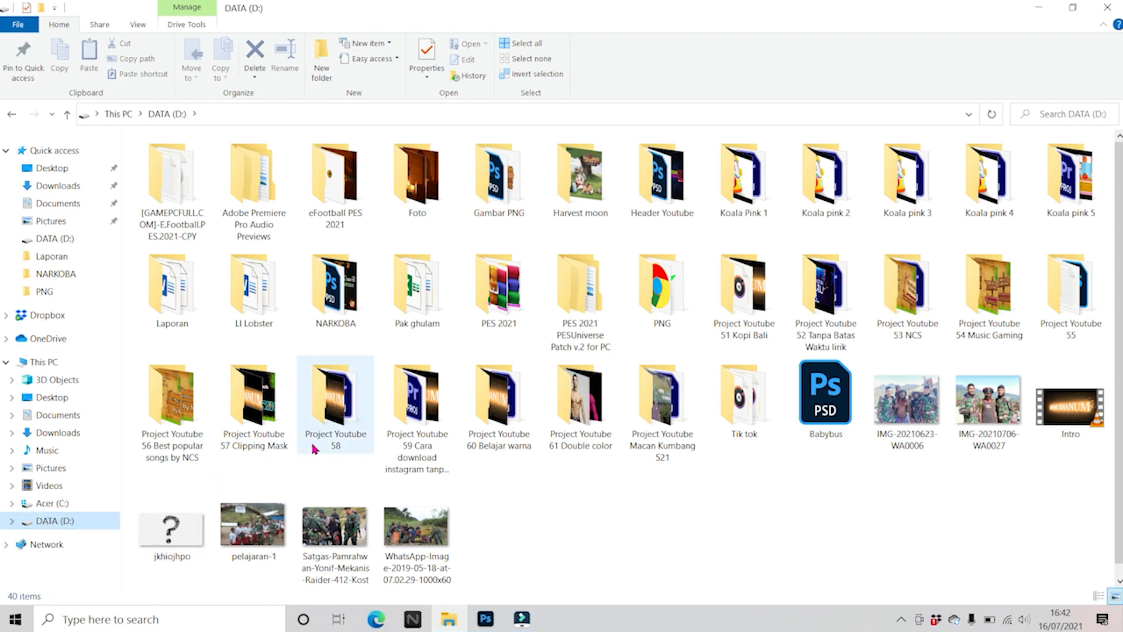
pyautogui.doubleClick(603, 403)
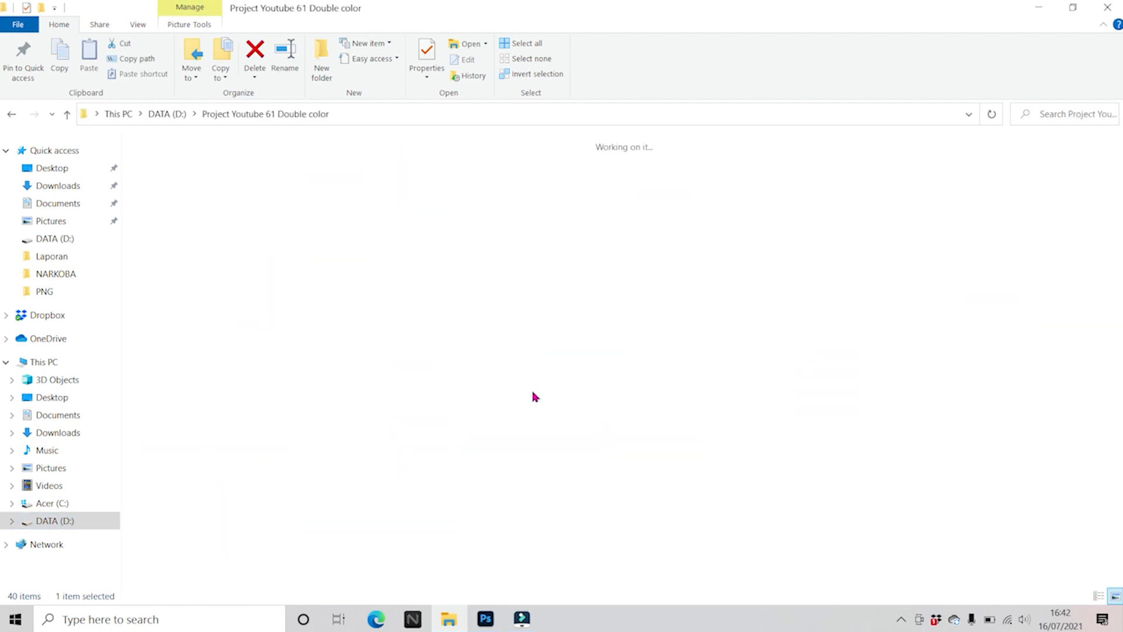
pyautogui.click(195, 190)
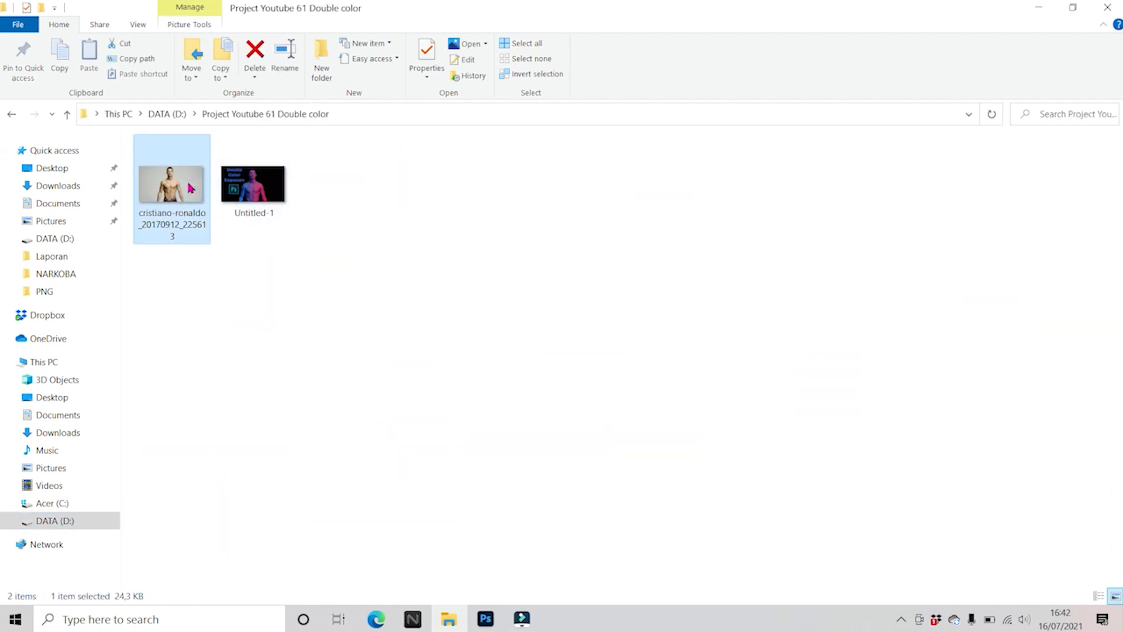
pyautogui.moveTo(186, 187); pyautogui.dragTo(458, 332)
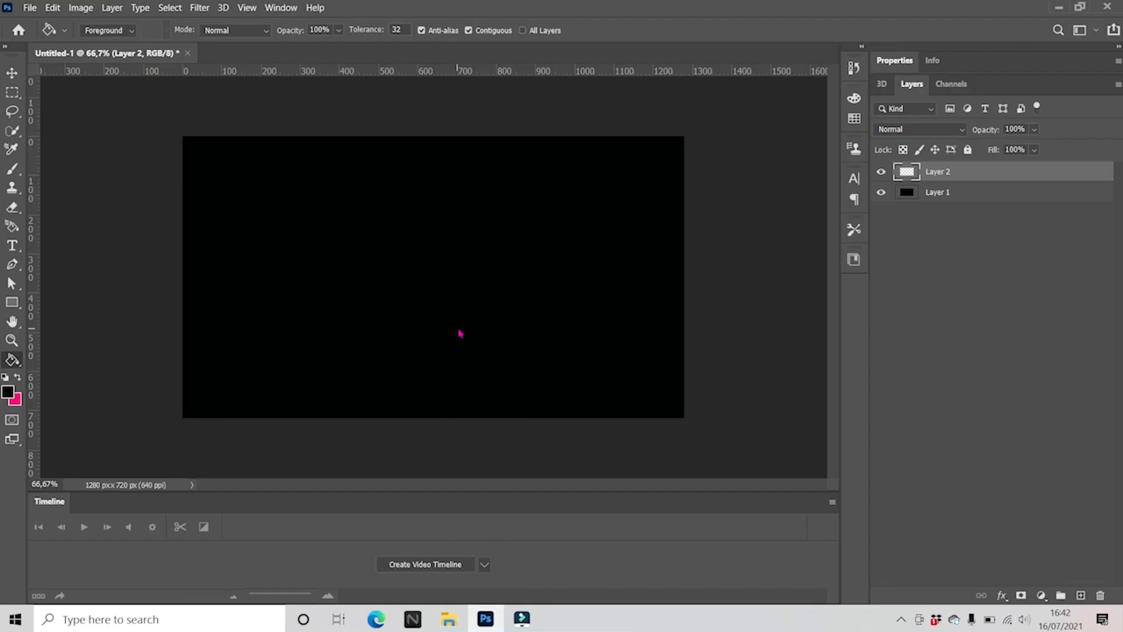
pyautogui.moveTo(460, 333); pyautogui.dragTo(458, 331)
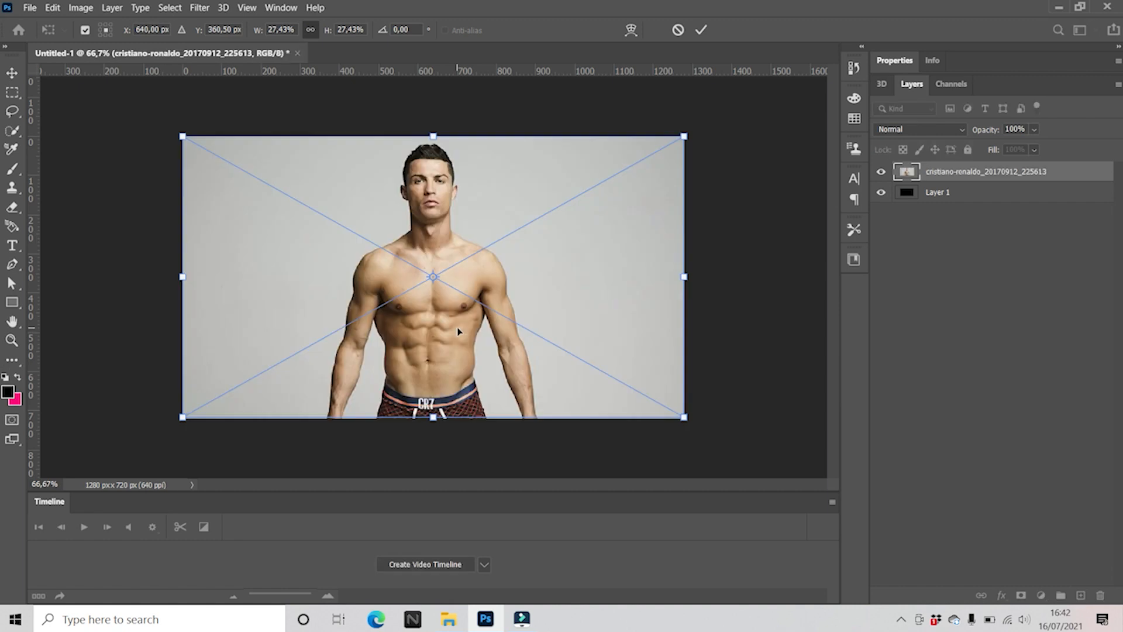
pyautogui.click(701, 30)
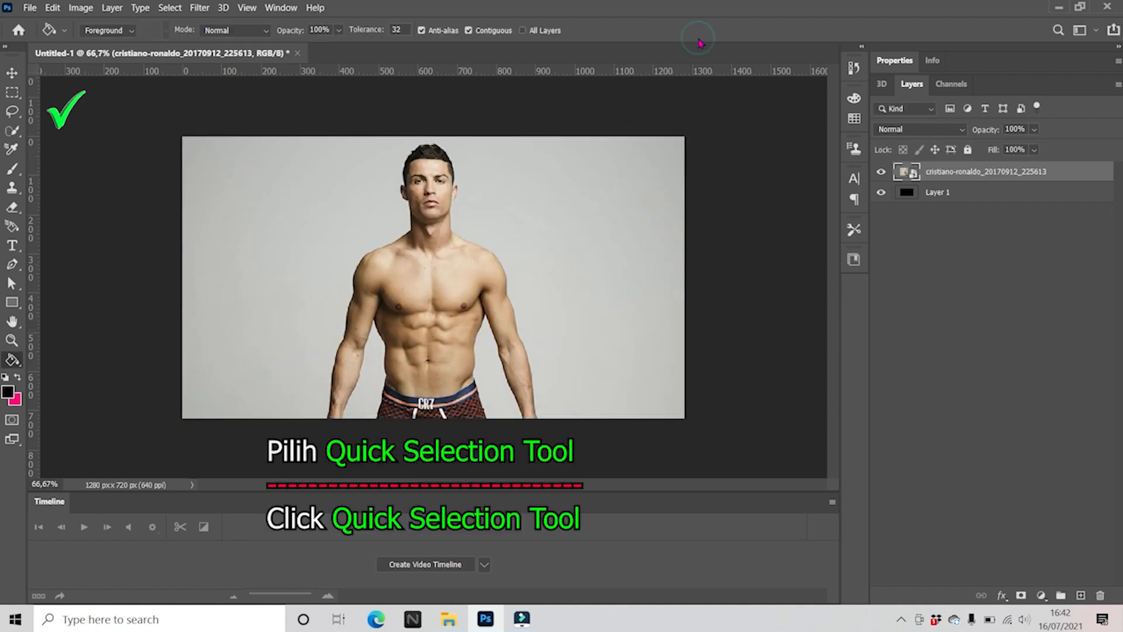
# Select the man in the placed photo with Select Subject and copy the selection to a new layer.
pyautogui.click(8, 130)
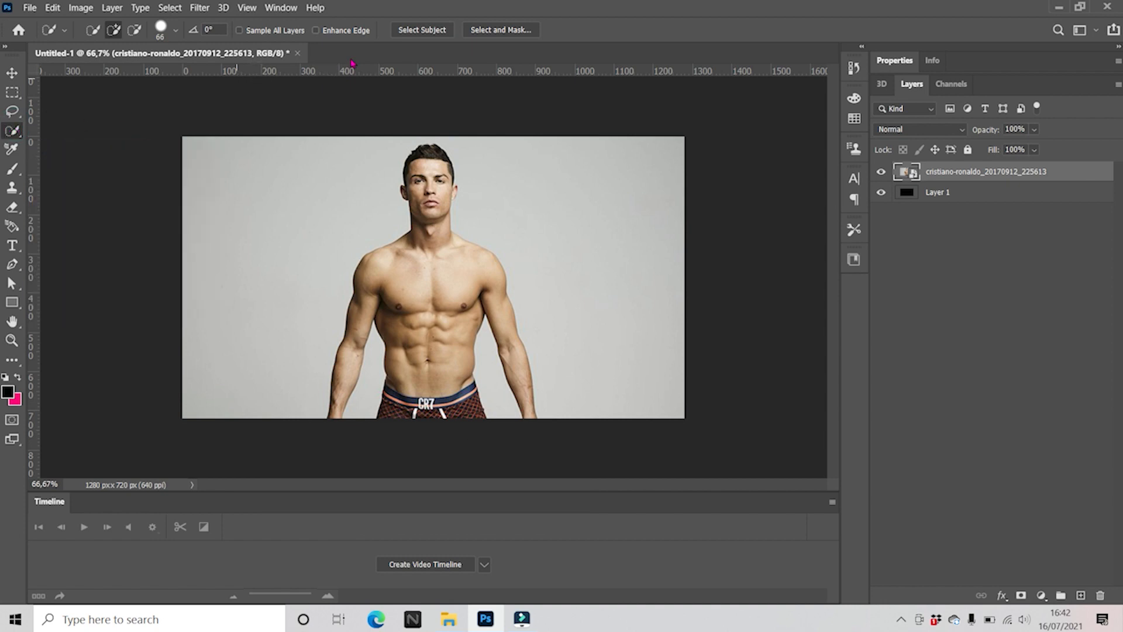
pyautogui.click(428, 33)
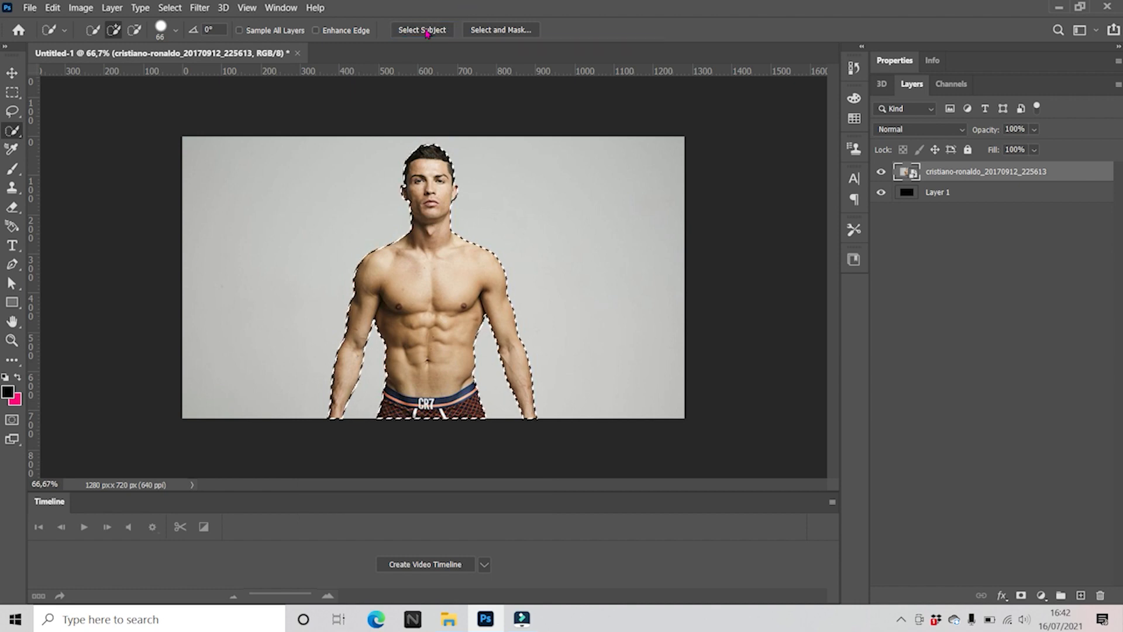
pyautogui.hotkey('ctrl', 'j')
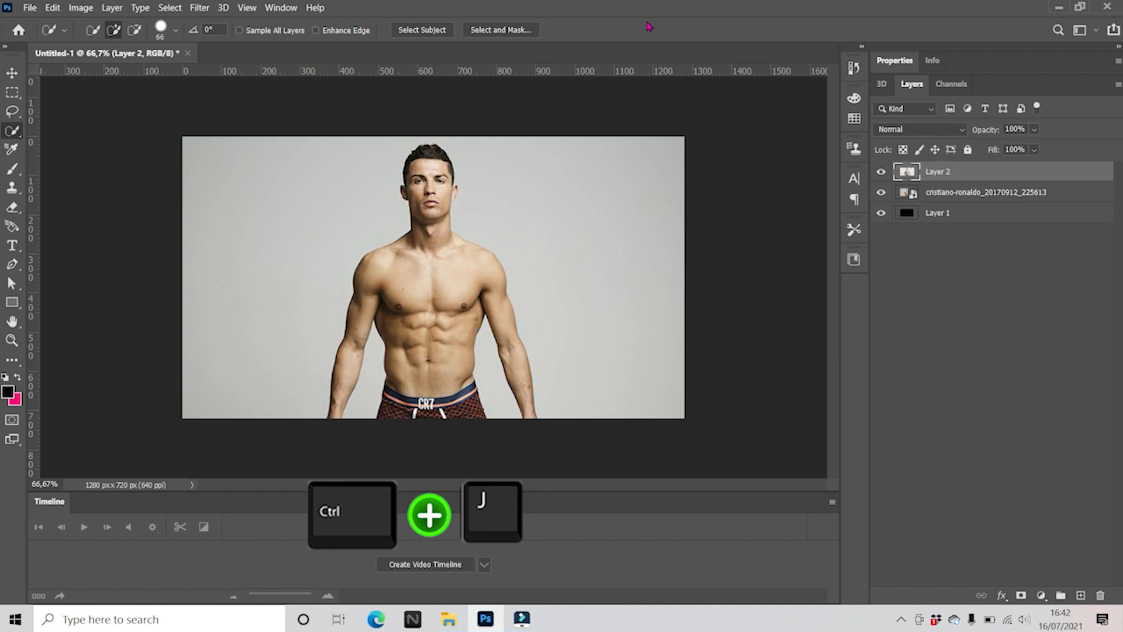
# Hide and delete the original cristiano-ronaldo_20170912_225613 photo layer.
pyautogui.click(884, 192)
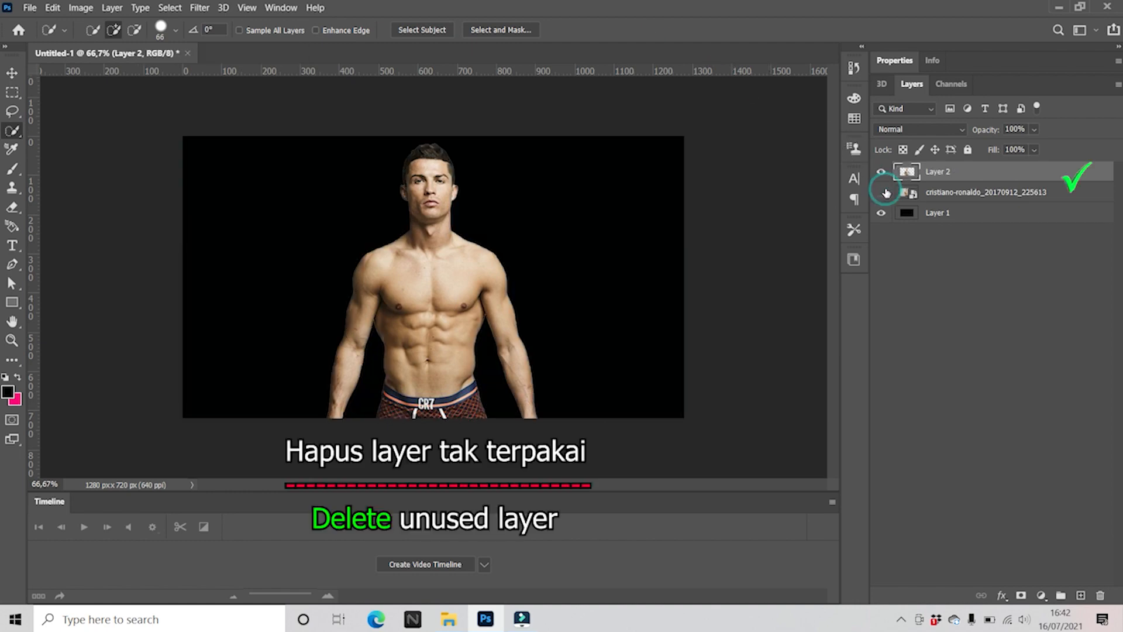
pyautogui.click(970, 196)
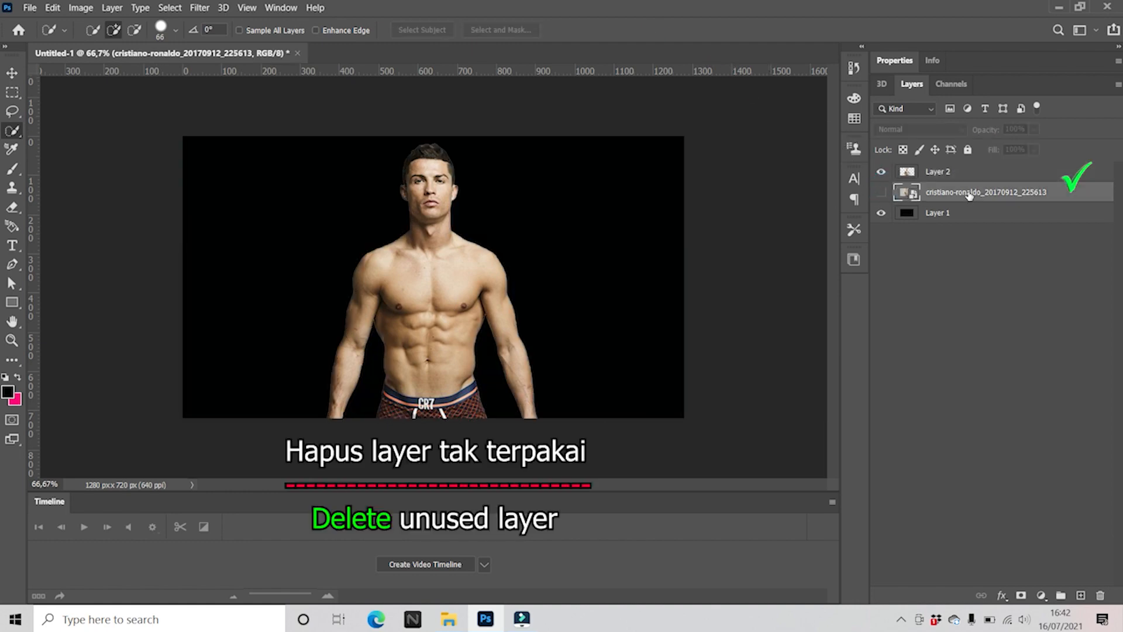
pyautogui.press('Delete')
# Scale the cut-out man on Layer 2 to about 120% and position it at about X 640 px, Y 452 px.
pyautogui.click(960, 175)
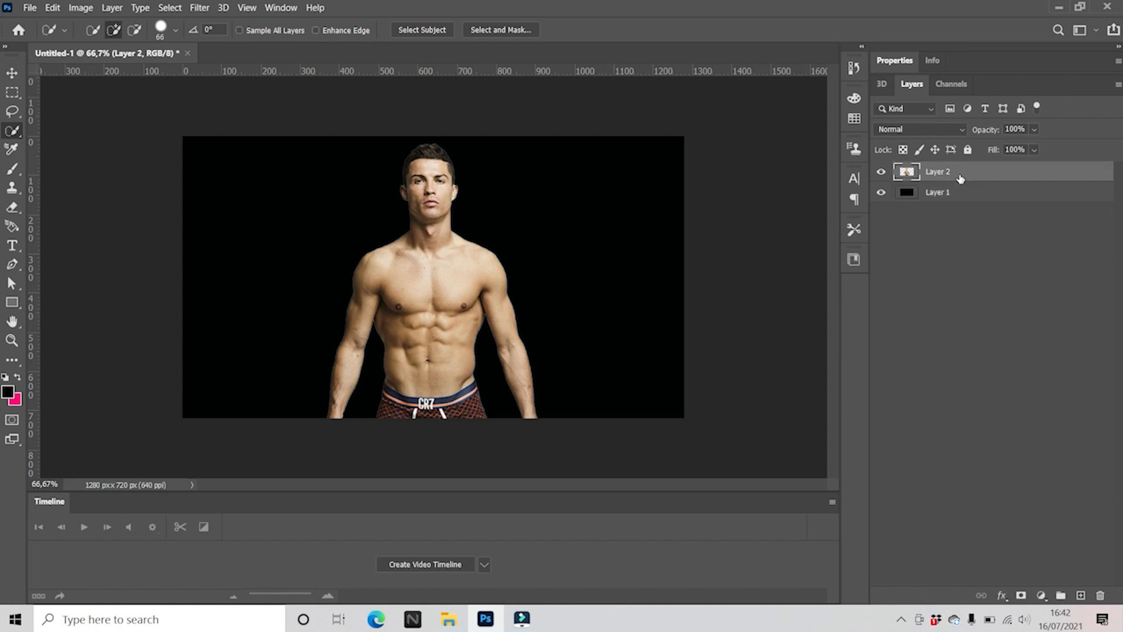
pyautogui.hotkey('ctrl', 't')
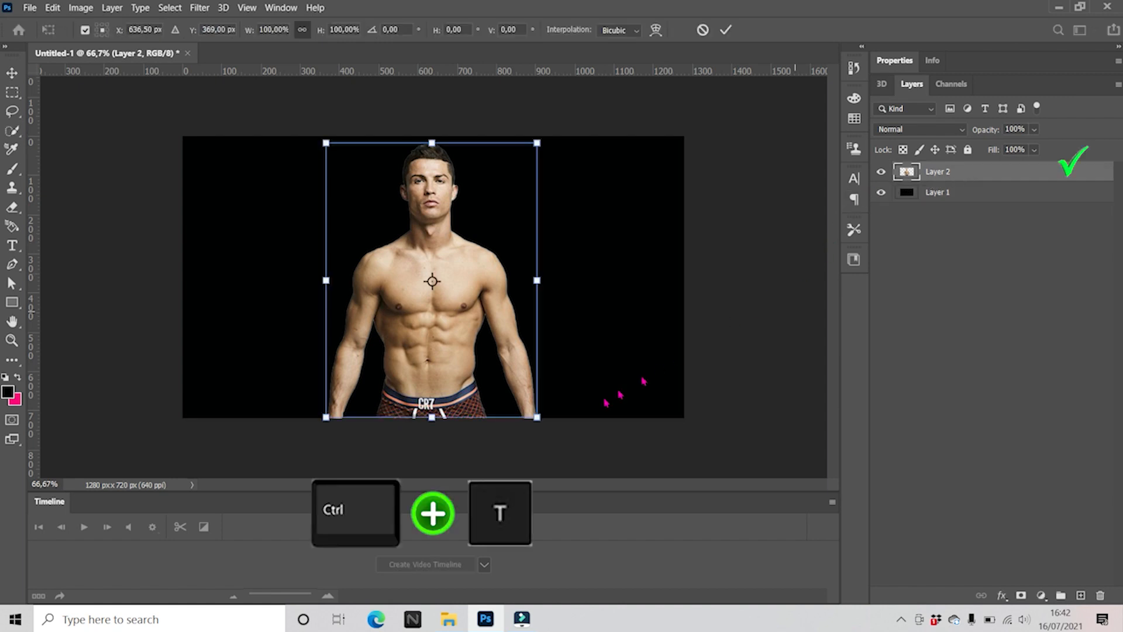
pyautogui.moveTo(537, 417); pyautogui.dragTo(578, 475)
pyautogui.moveTo(504, 381); pyautogui.dragTo(487, 390)
pyautogui.click(727, 33)
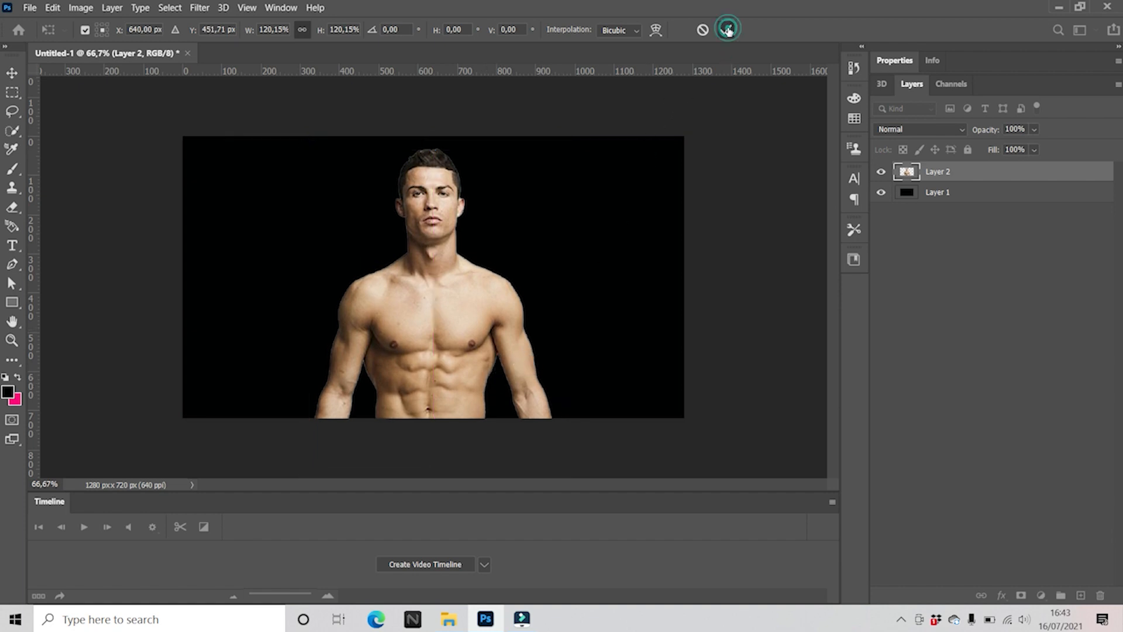
pyautogui.press('w')
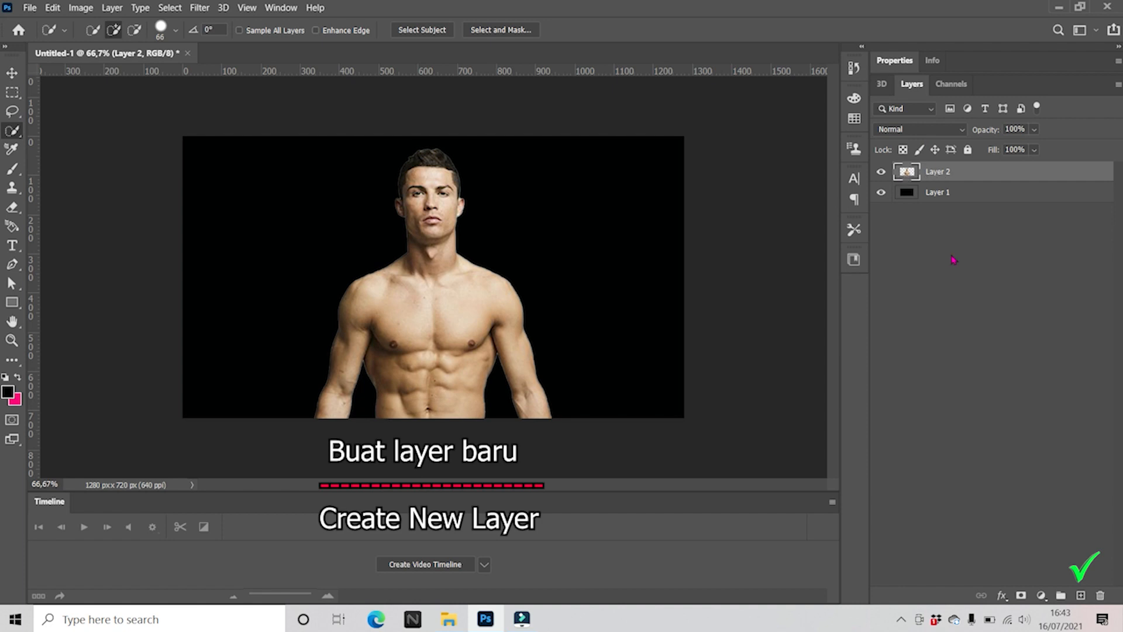
# Add a new layer and draw an empty horizontal text box about 120 px high beside the man's face, above his shoulder.
pyautogui.click(1080, 595)
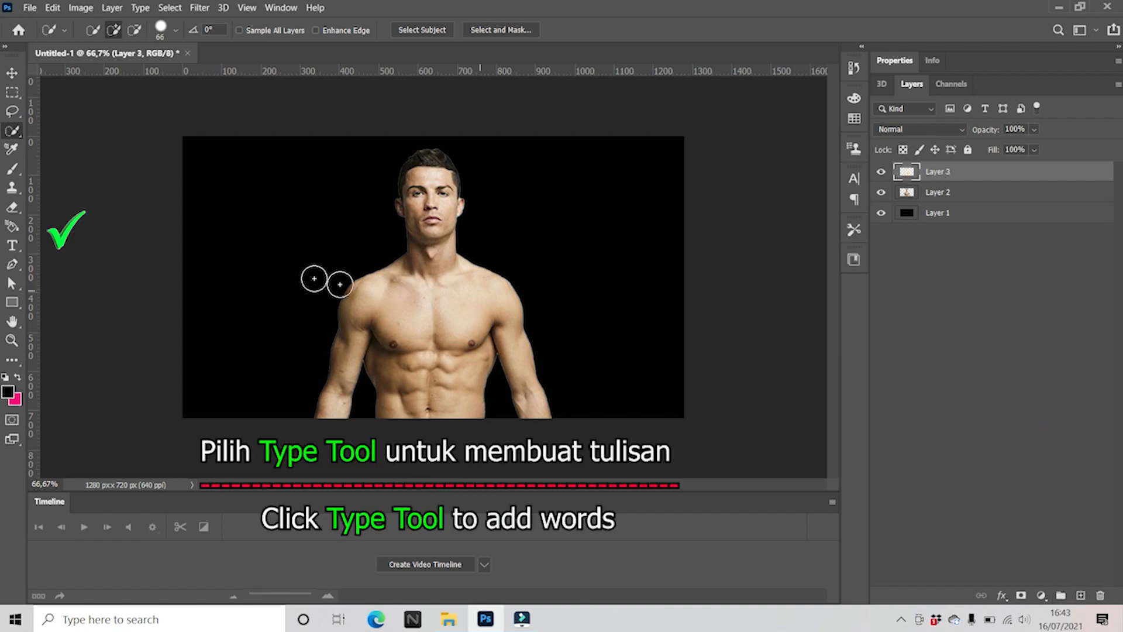
pyautogui.click(11, 246)
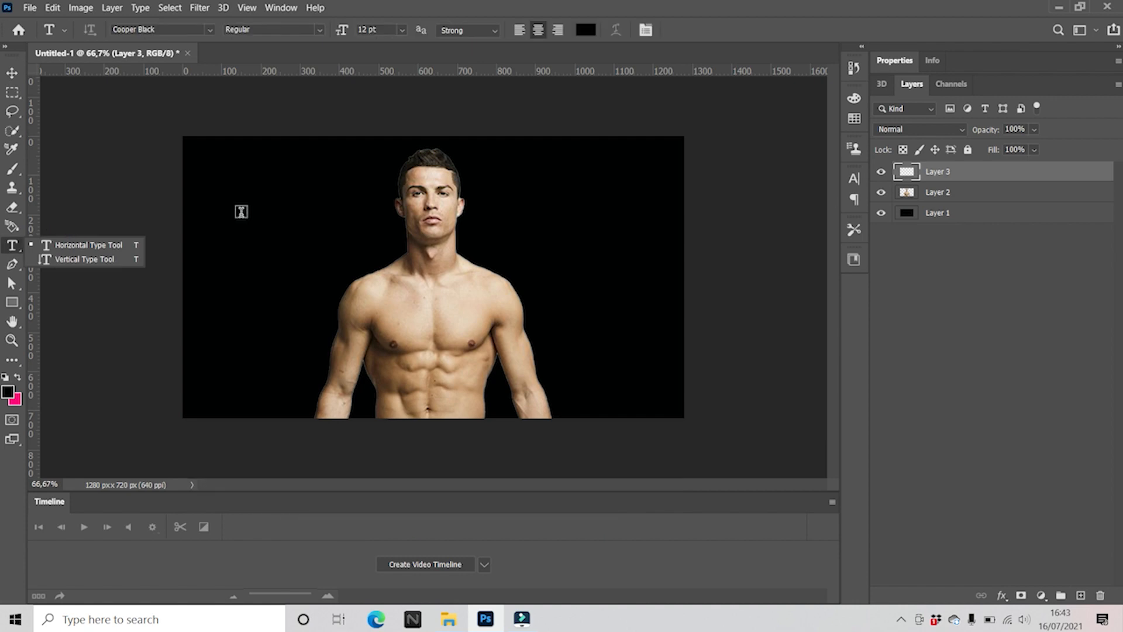
pyautogui.moveTo(242, 212); pyautogui.dragTo(371, 259)
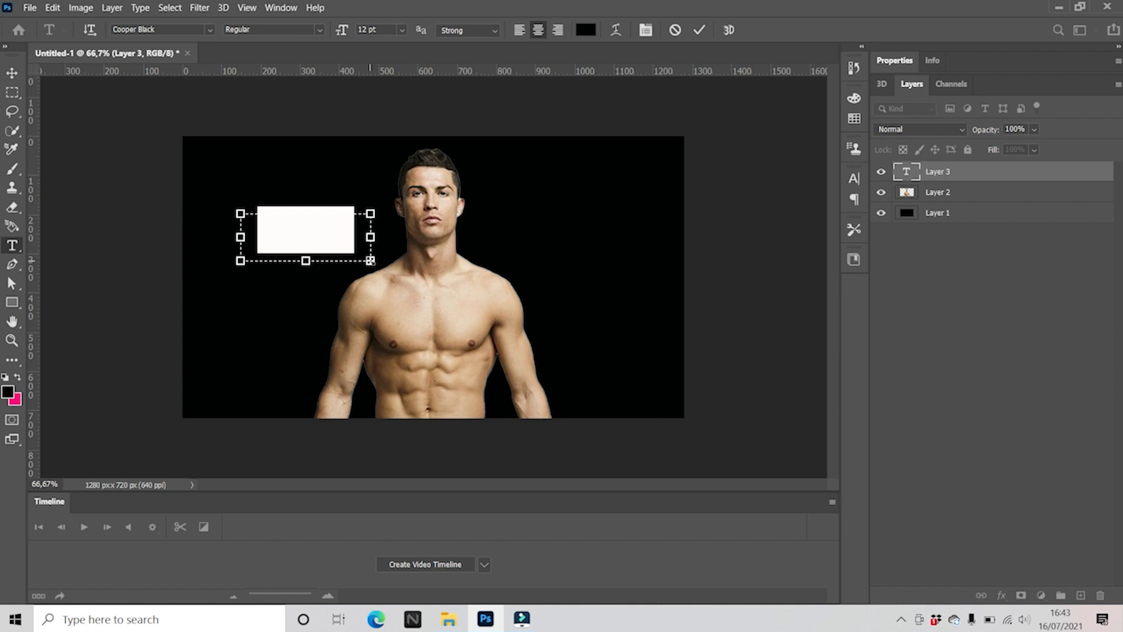
pyautogui.press('BackSpace')
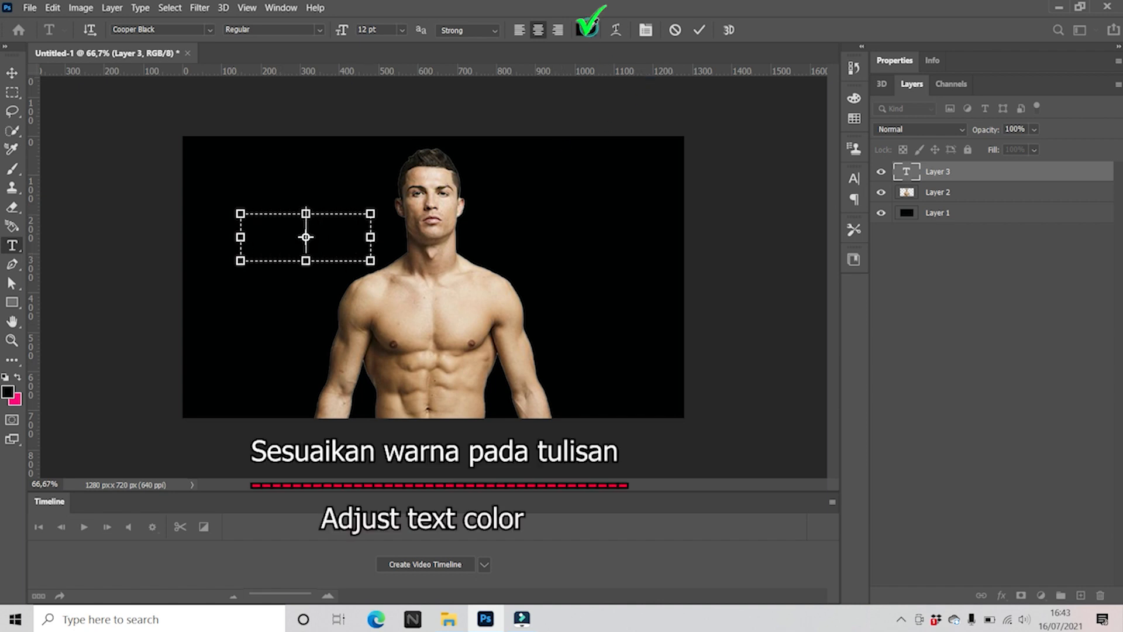
# Set the text colour to white.
pyautogui.click(587, 30)
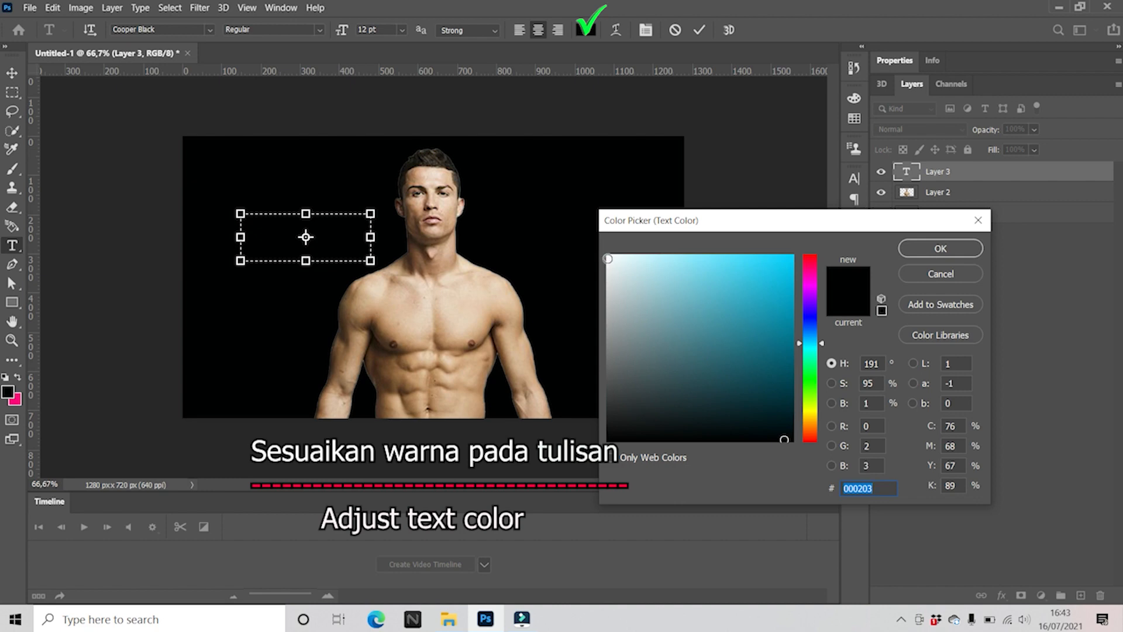
pyautogui.click(608, 258)
pyautogui.click(955, 251)
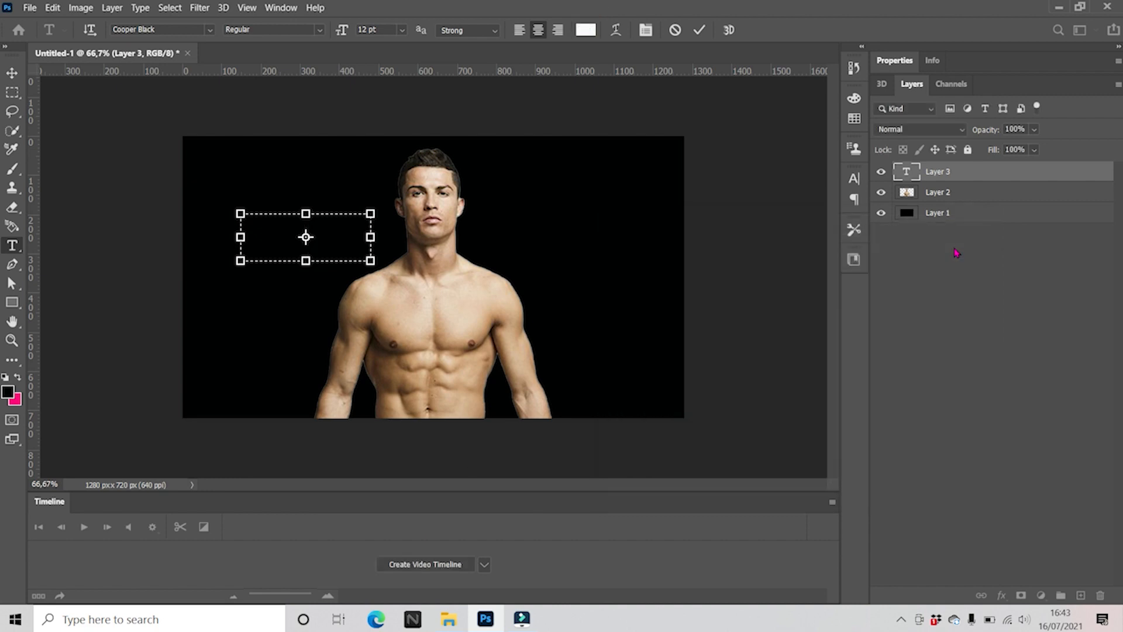
# Enter the text Cristiano and widen its text box to about 567 px so the whole word fits on one line.
pyautogui.write('Cris')
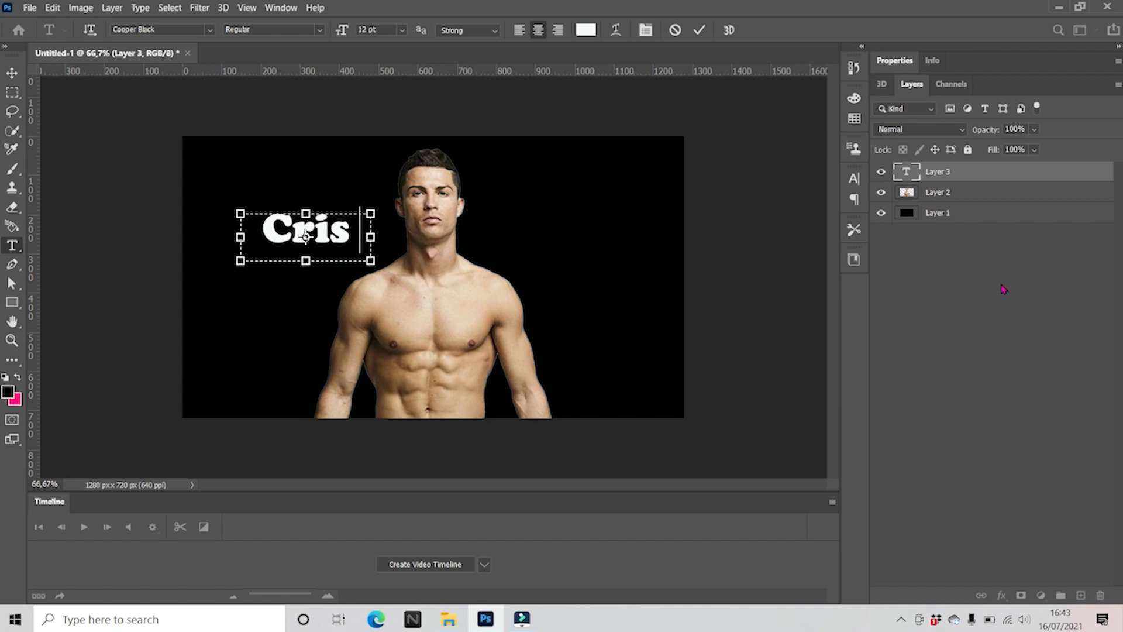
pyautogui.write('ti')
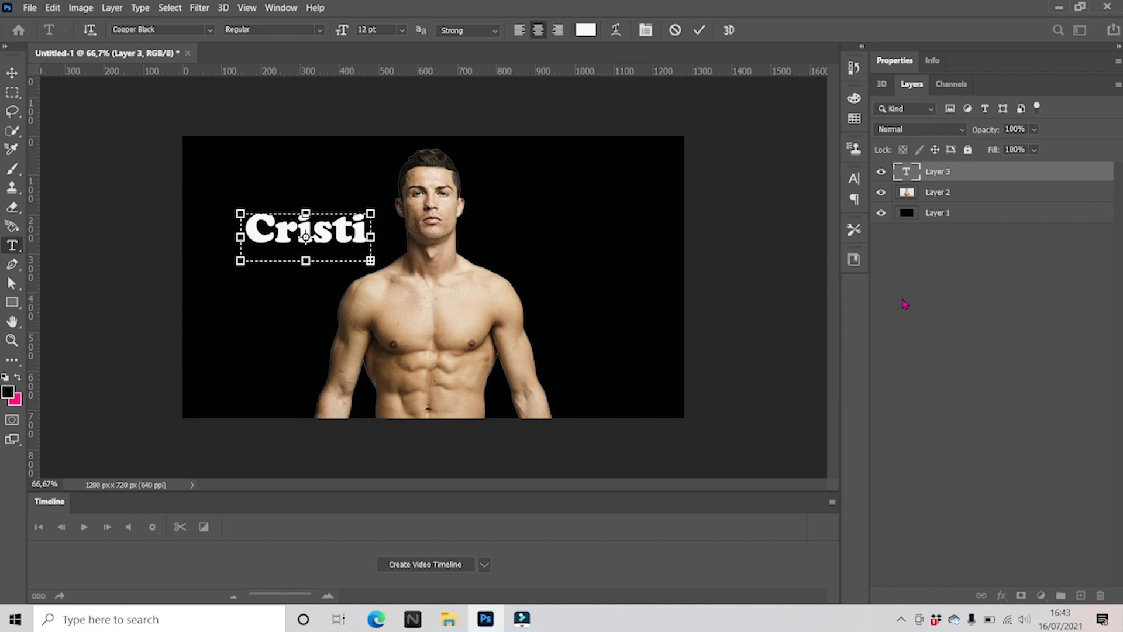
pyautogui.moveTo(373, 235); pyautogui.dragTo(463, 237)
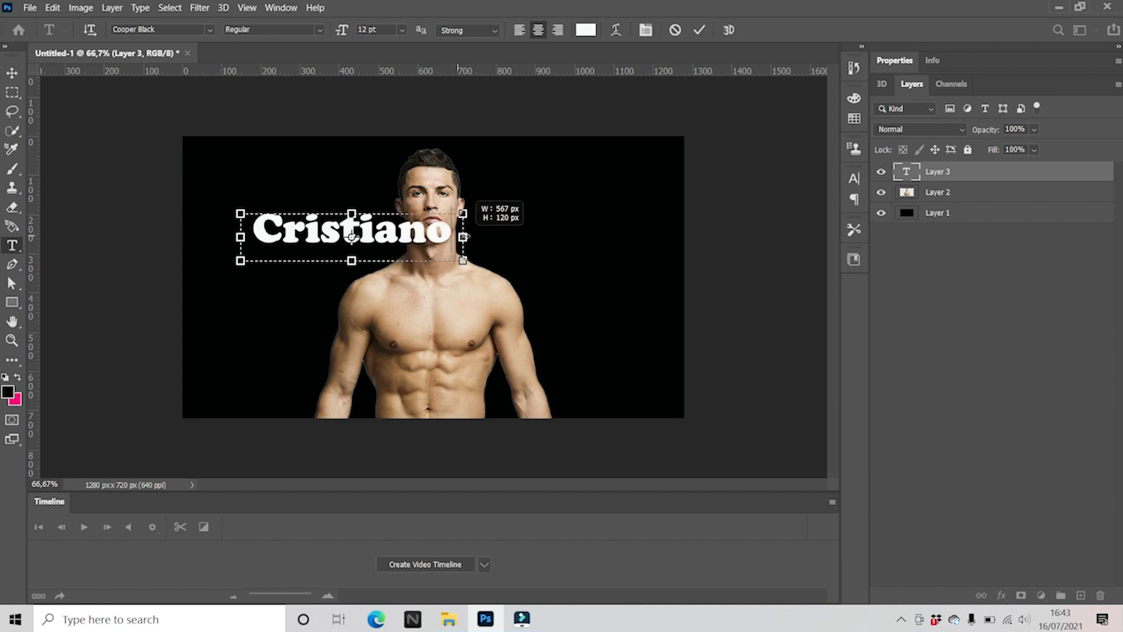
pyautogui.hotkey('ctrl', 't')
pyautogui.click(699, 30)
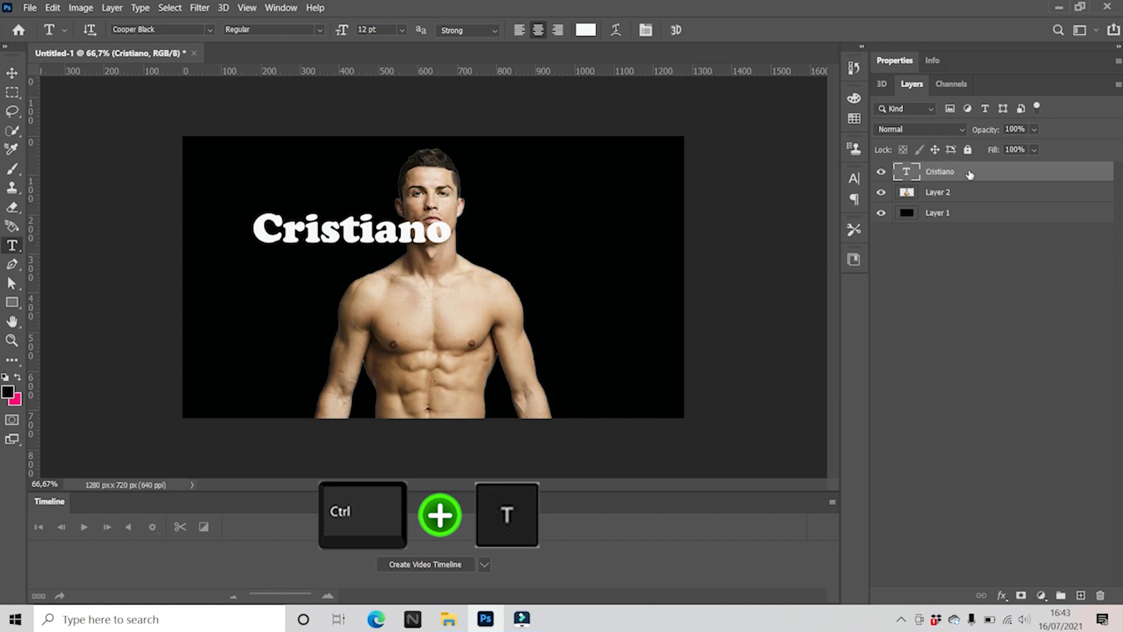
# Scale the Cristiano text to about 89% and move it beside the man's neck at about X 316 px, Y 280 px.
pyautogui.hotkey('ctrl', 't')
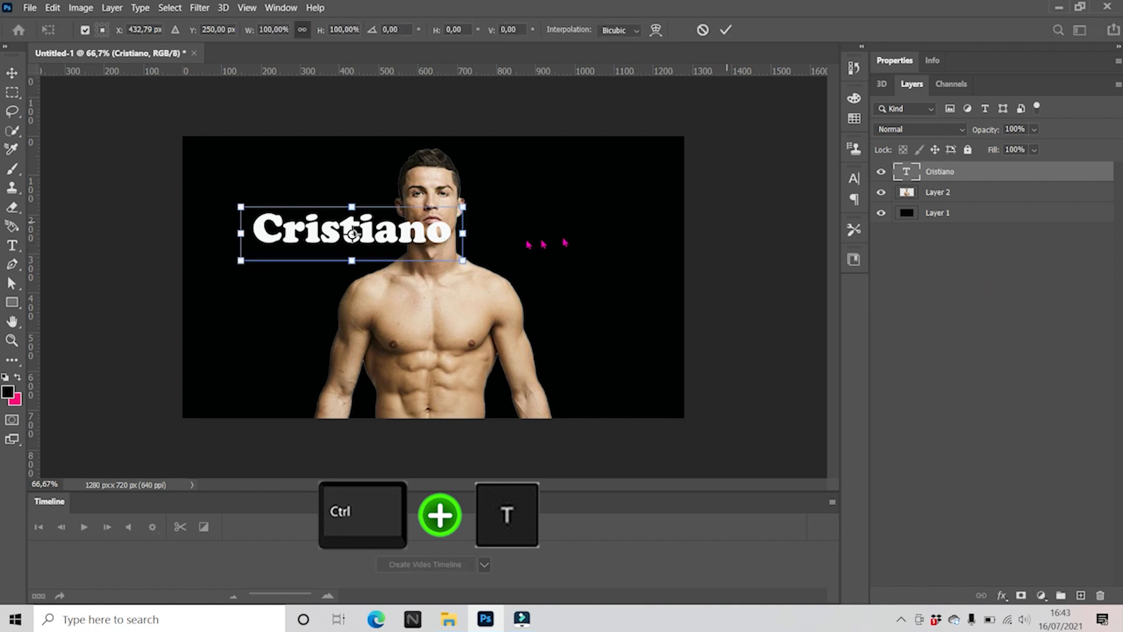
pyautogui.moveTo(461, 258); pyautogui.dragTo(369, 257)
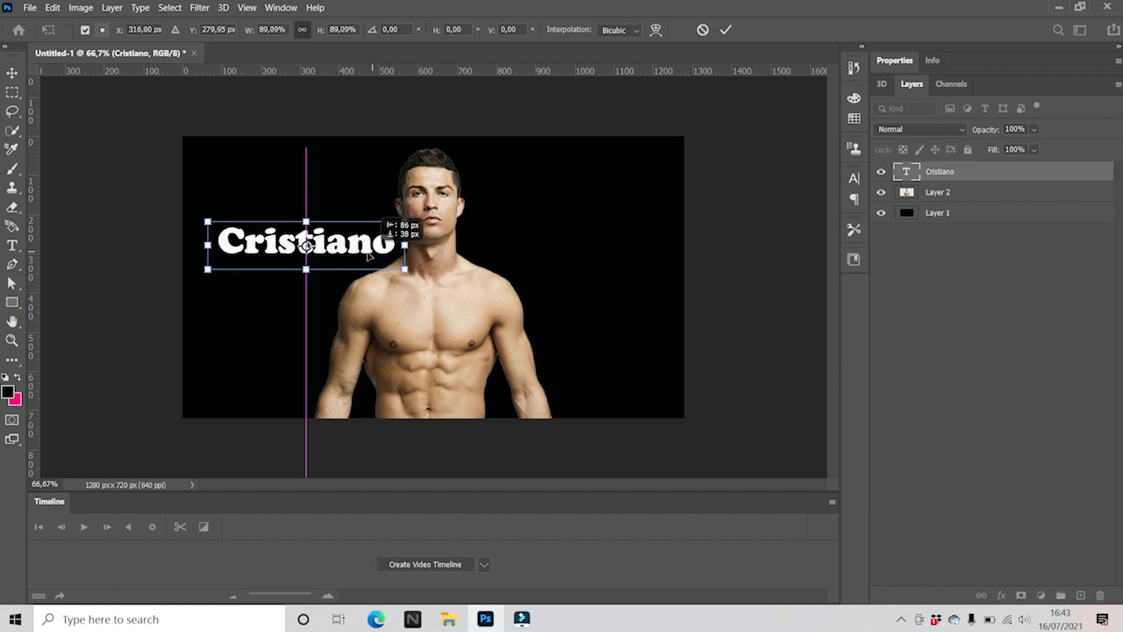
pyautogui.moveTo(368, 252); pyautogui.dragTo(368, 252)
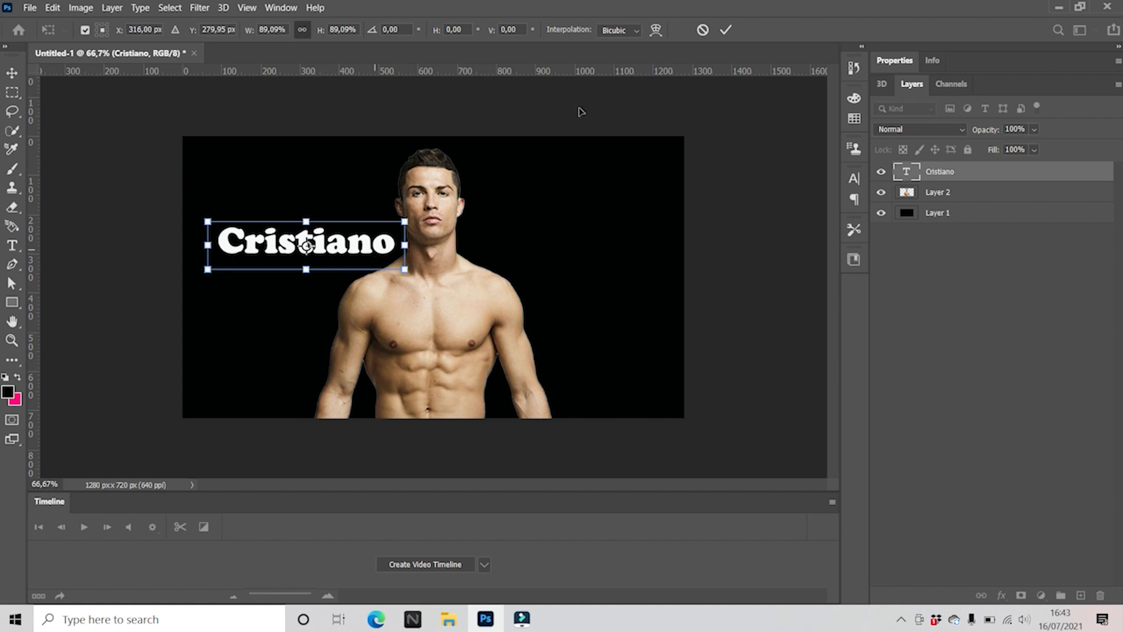
pyautogui.click(727, 31)
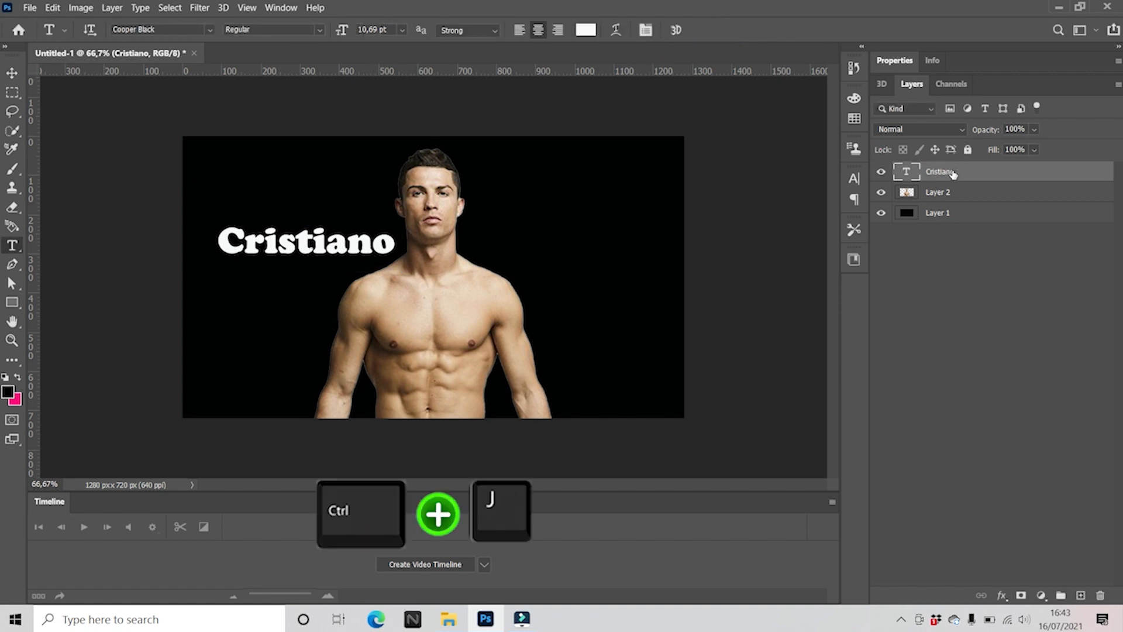
# Duplicate the Cristiano text layer and move the copy to the other side of the man's neck, at about X 946 px, Y 280 px.
pyautogui.hotkey('ctrl', 'j')
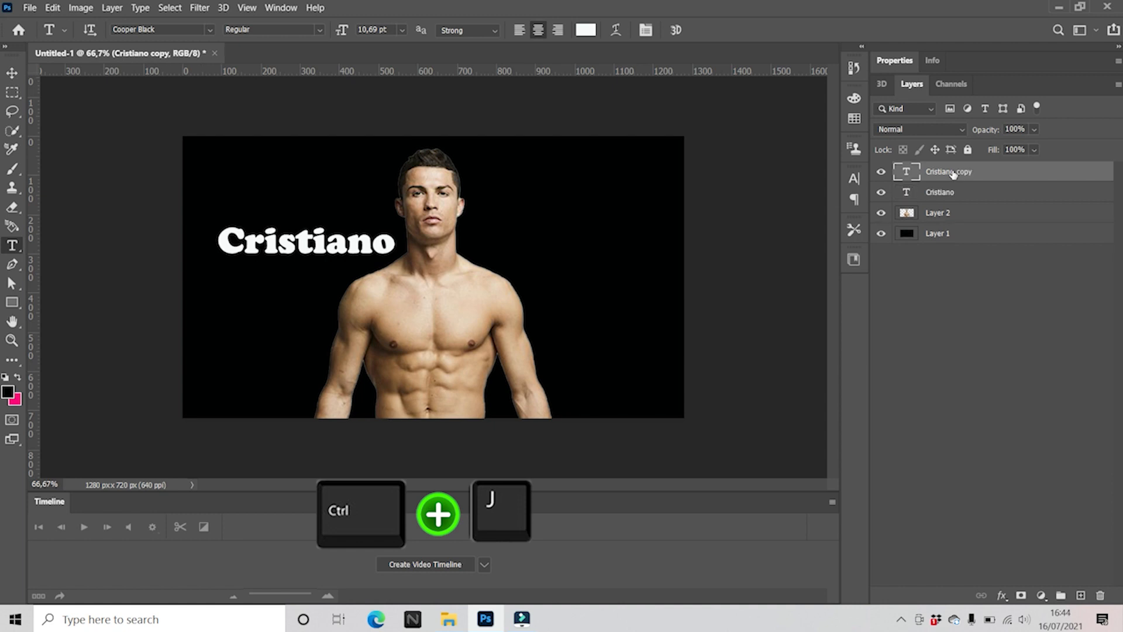
pyautogui.hotkey('ctrl', 't')
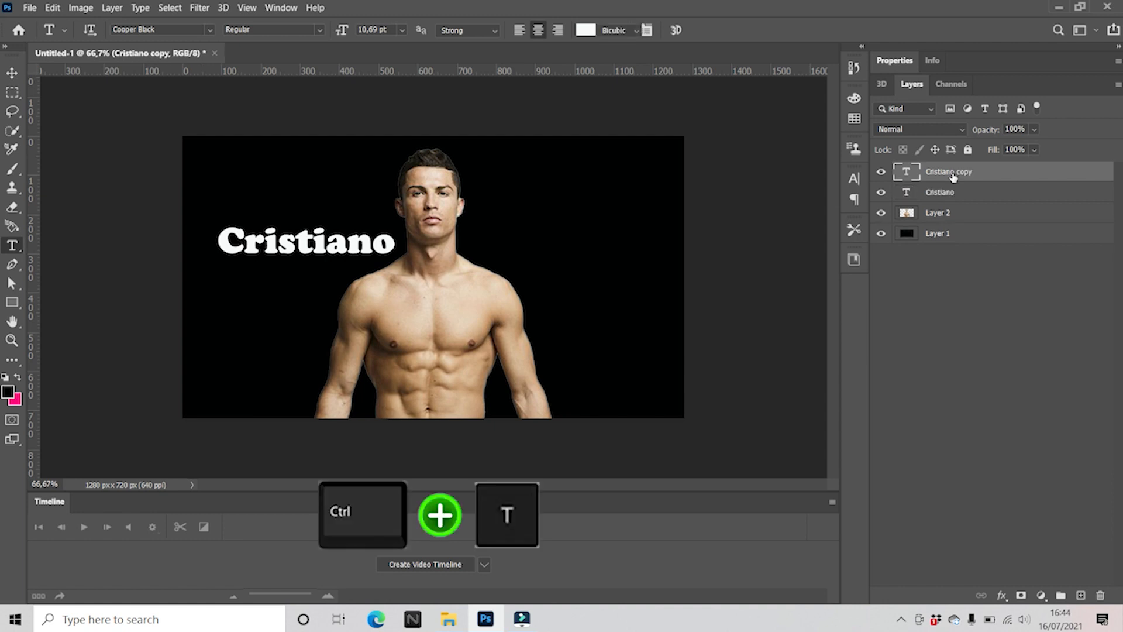
pyautogui.moveTo(344, 252); pyautogui.dragTo(592, 248)
pyautogui.click(725, 30)
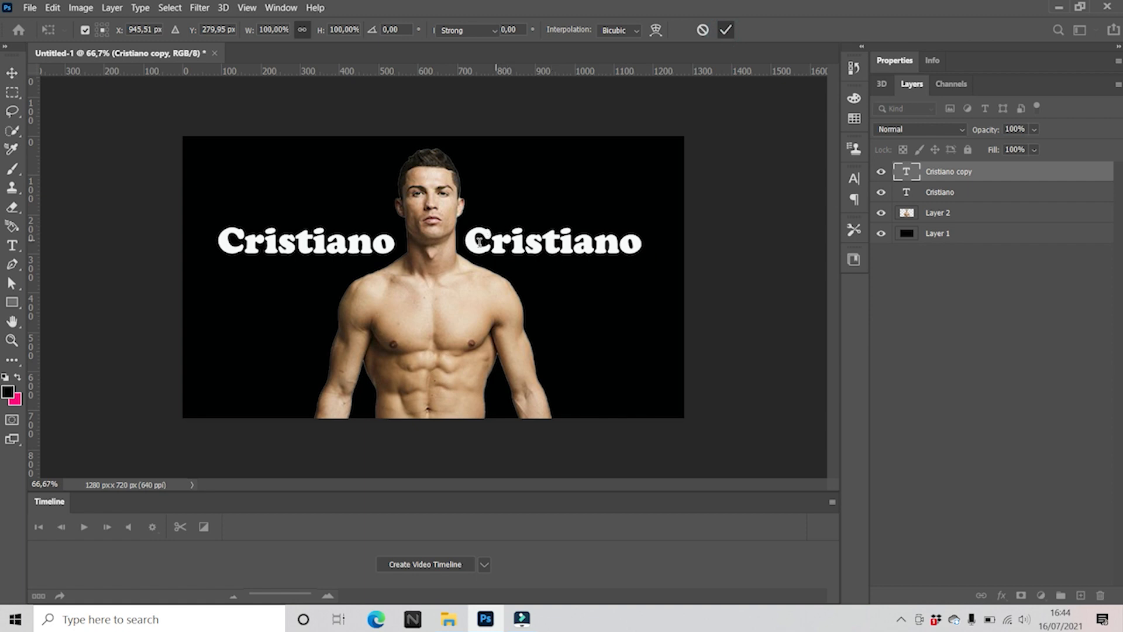
# Replace the copied text with Ronaldo and narrow its text box so the word sits closer to the neck.
pyautogui.moveTo(463, 242); pyautogui.dragTo(646, 240)
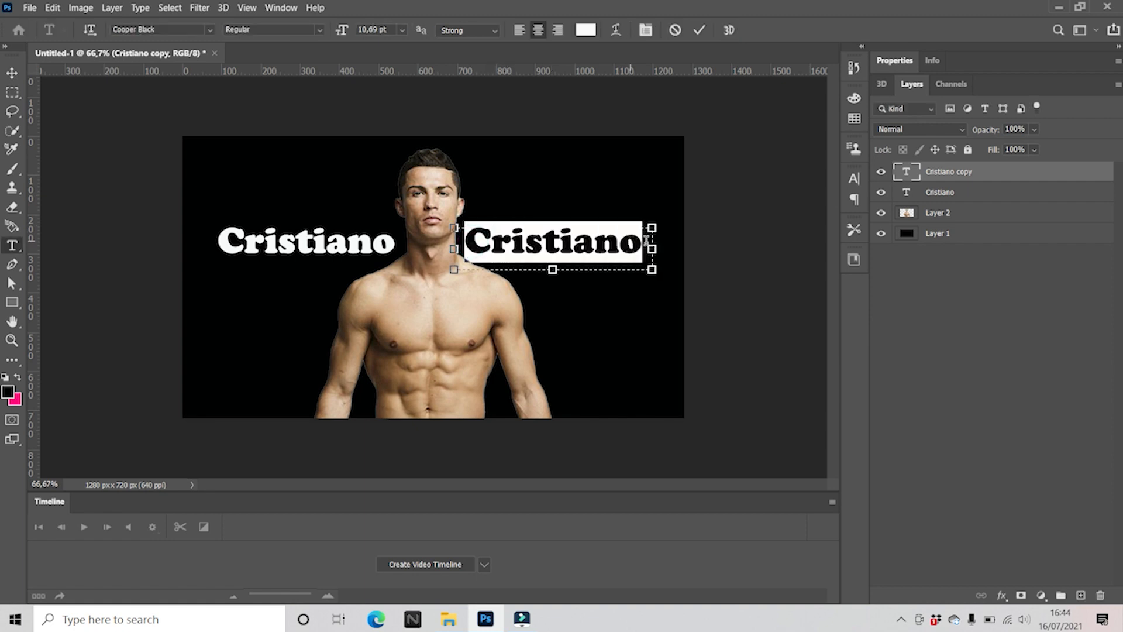
pyautogui.write('Rona')
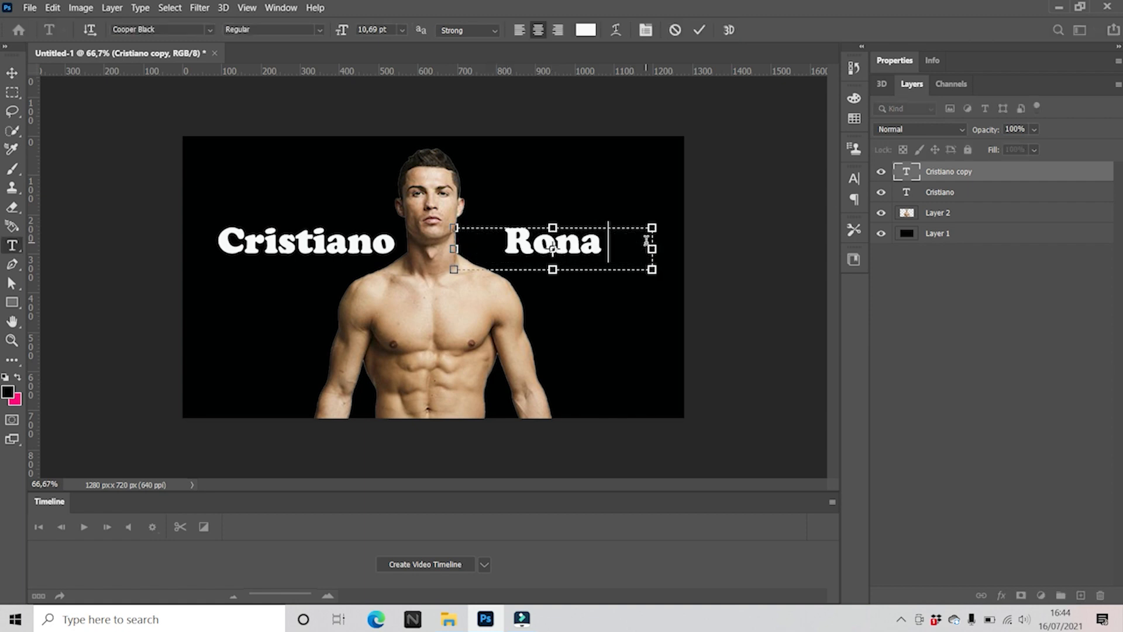
pyautogui.write('ldo')
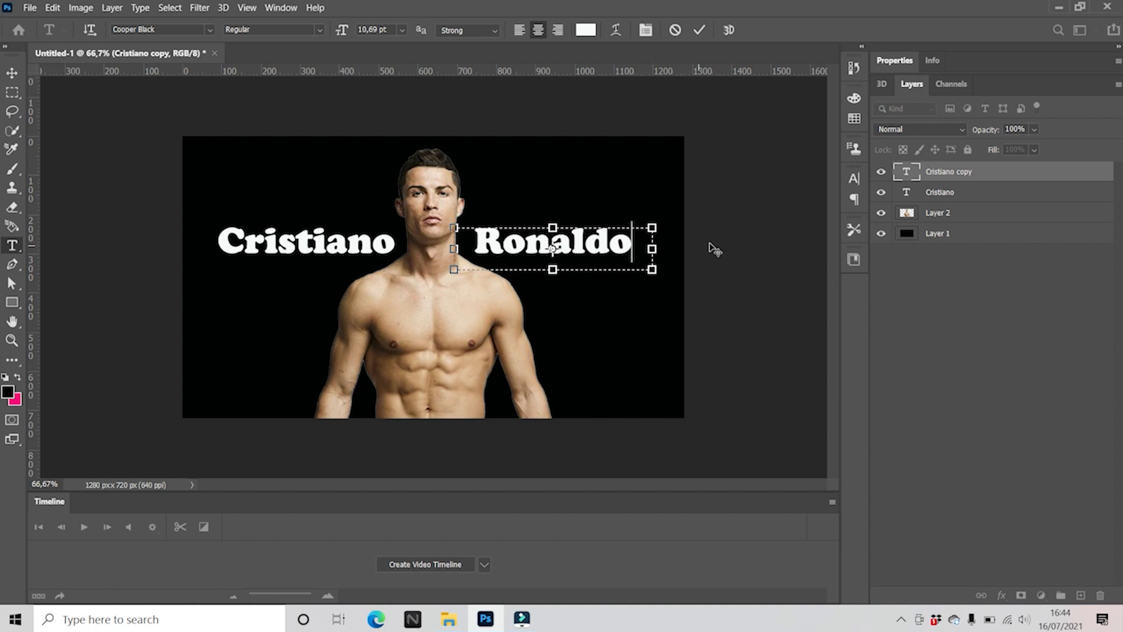
pyautogui.moveTo(652, 248); pyautogui.dragTo(633, 249)
pyautogui.click(703, 29)
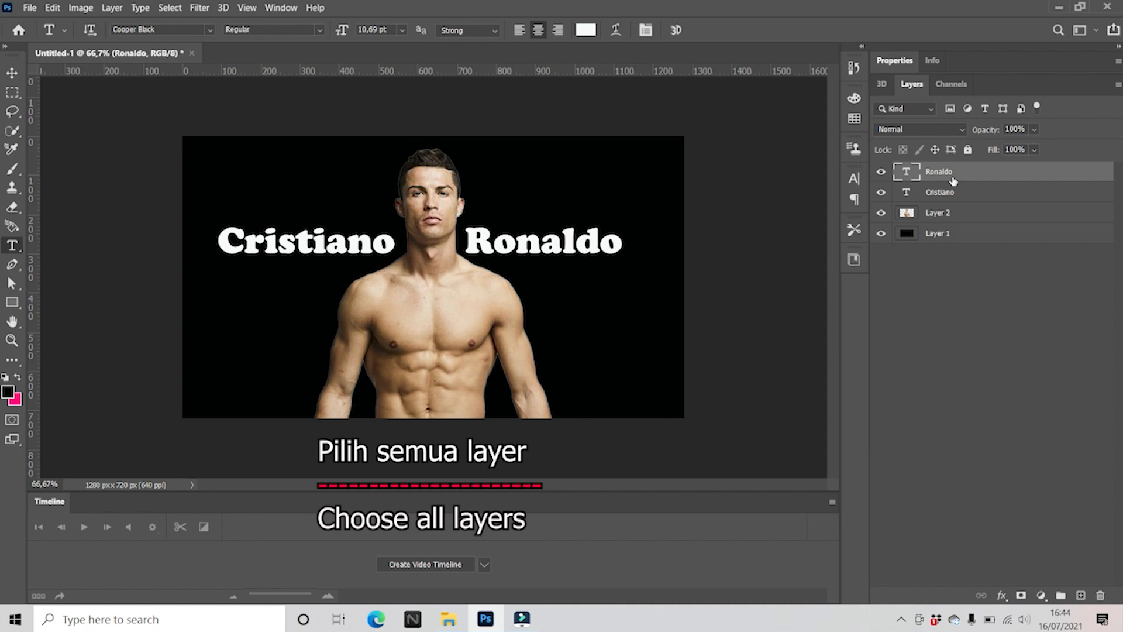
# Combine both text layers, the portrait layer and the black background layer into one smart object.
pyautogui.keyDown('shift'); pyautogui.click(949, 236); pyautogui.keyUp('shift')
pyautogui.rightClick(948, 236)
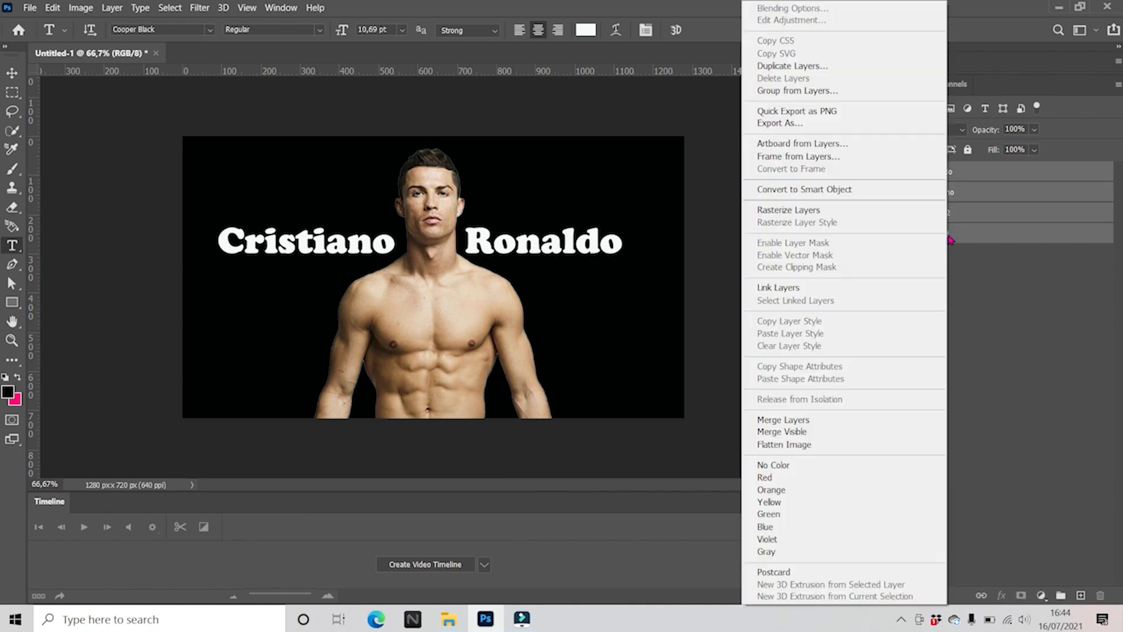
pyautogui.click(862, 196)
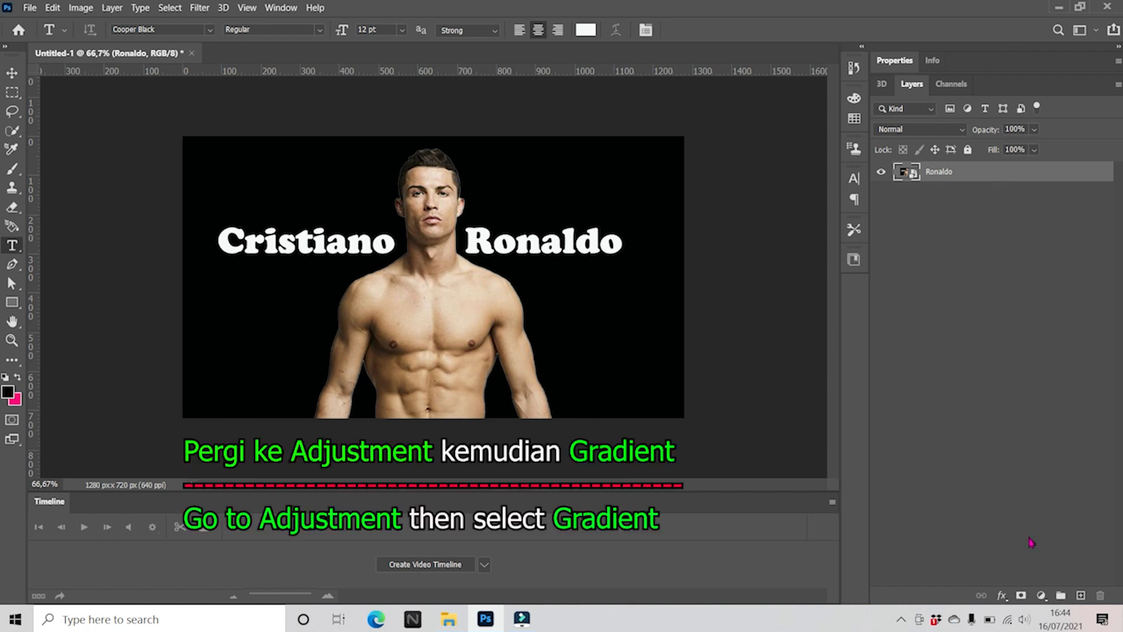
# Add a Gradient fill layer above the smart object and set the gradient's starting colour stop to blue 04b2fa.
pyautogui.click(1041, 596)
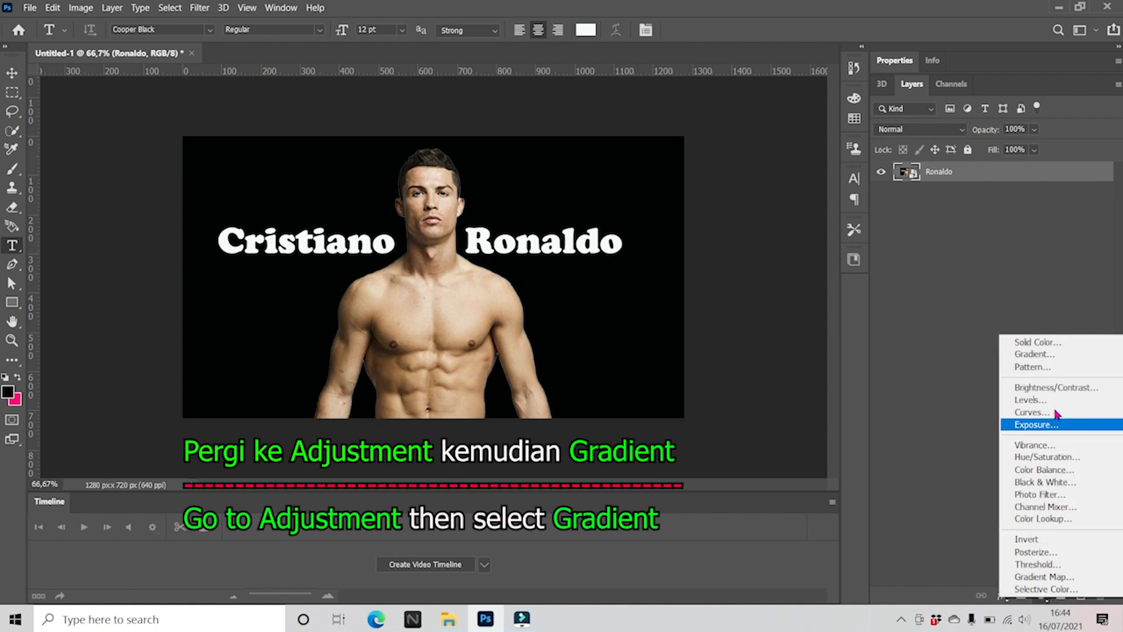
pyautogui.click(1038, 354)
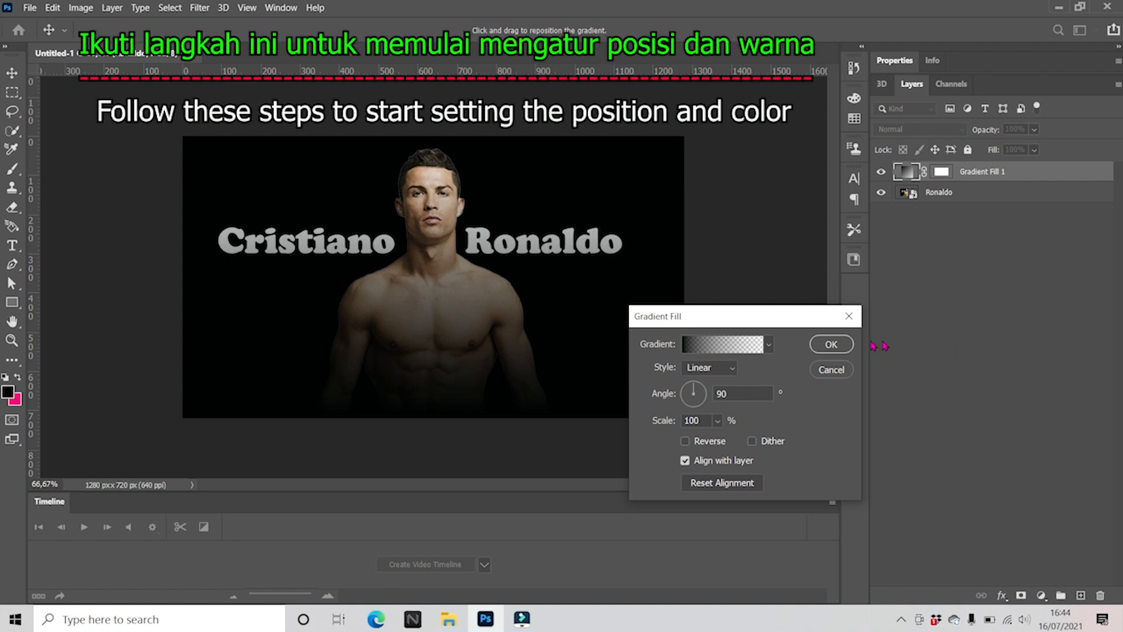
pyautogui.click(705, 349)
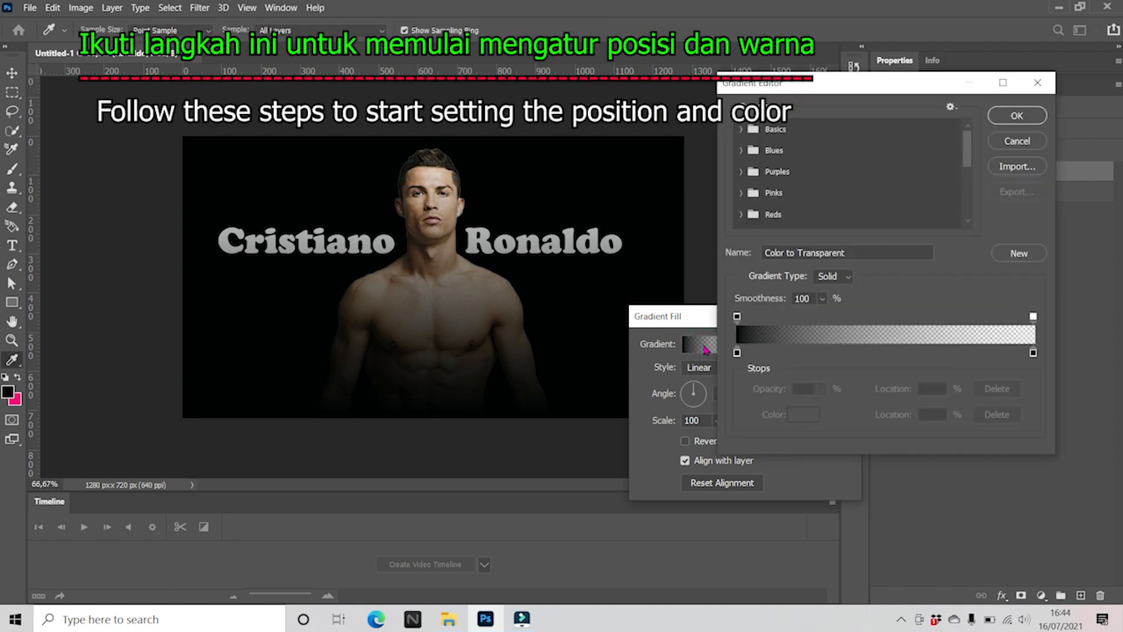
pyautogui.click(737, 353)
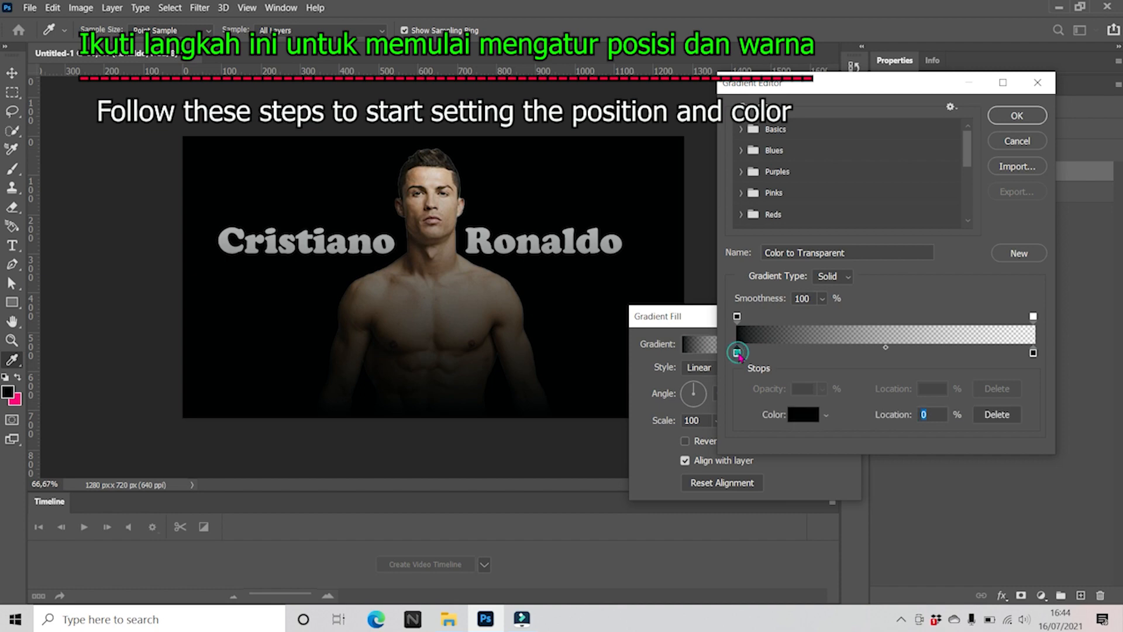
pyautogui.click(805, 415)
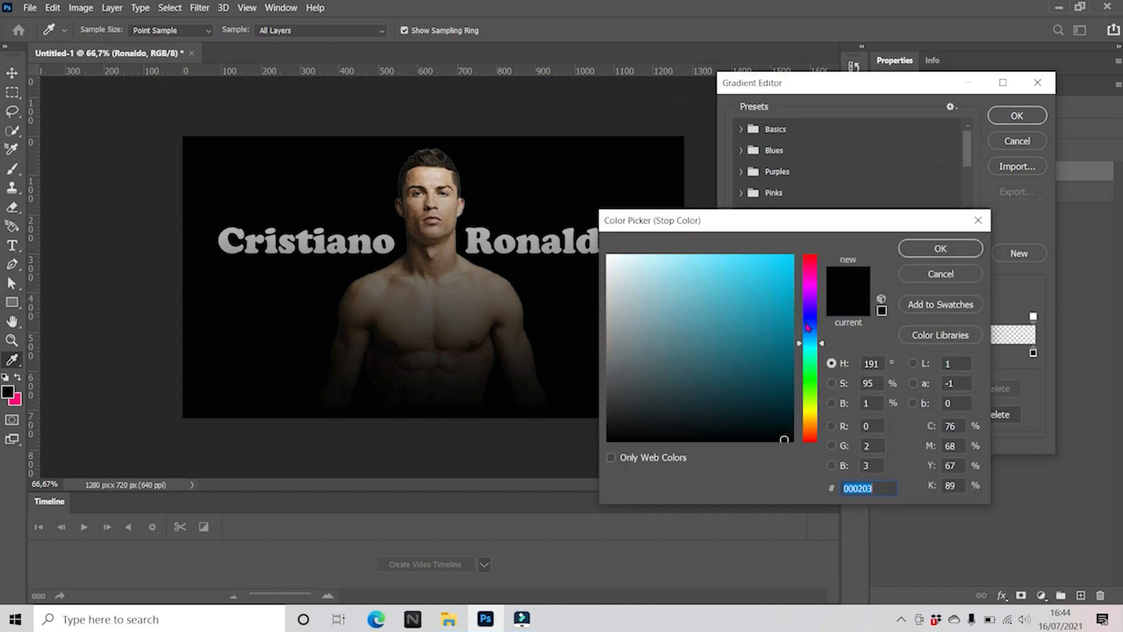
pyautogui.write('04ccfa')
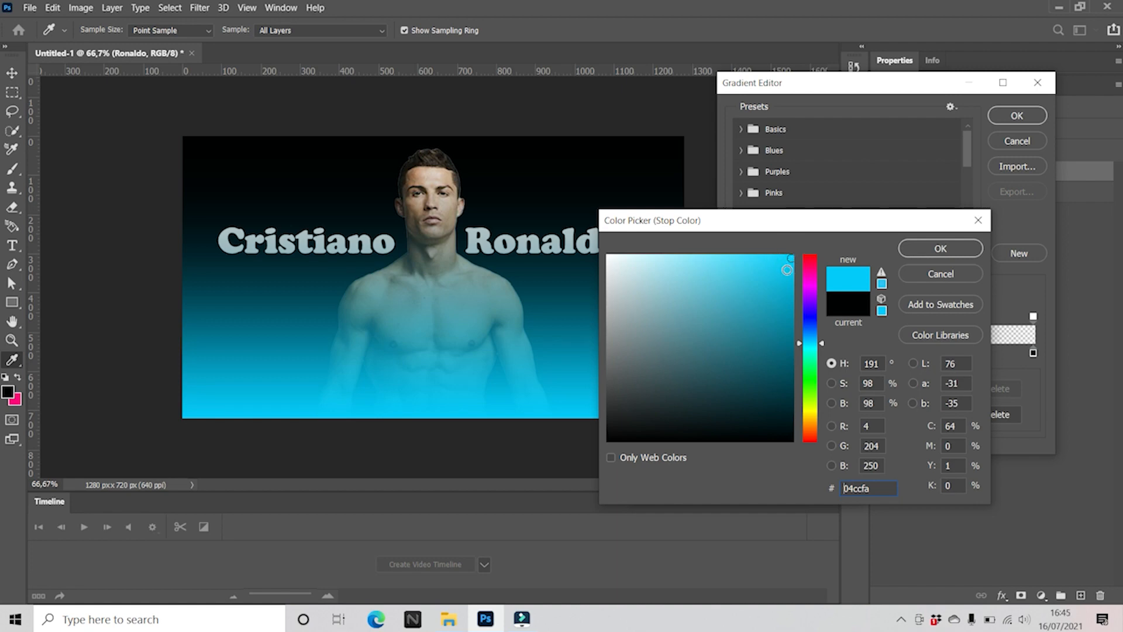
pyautogui.click(813, 340)
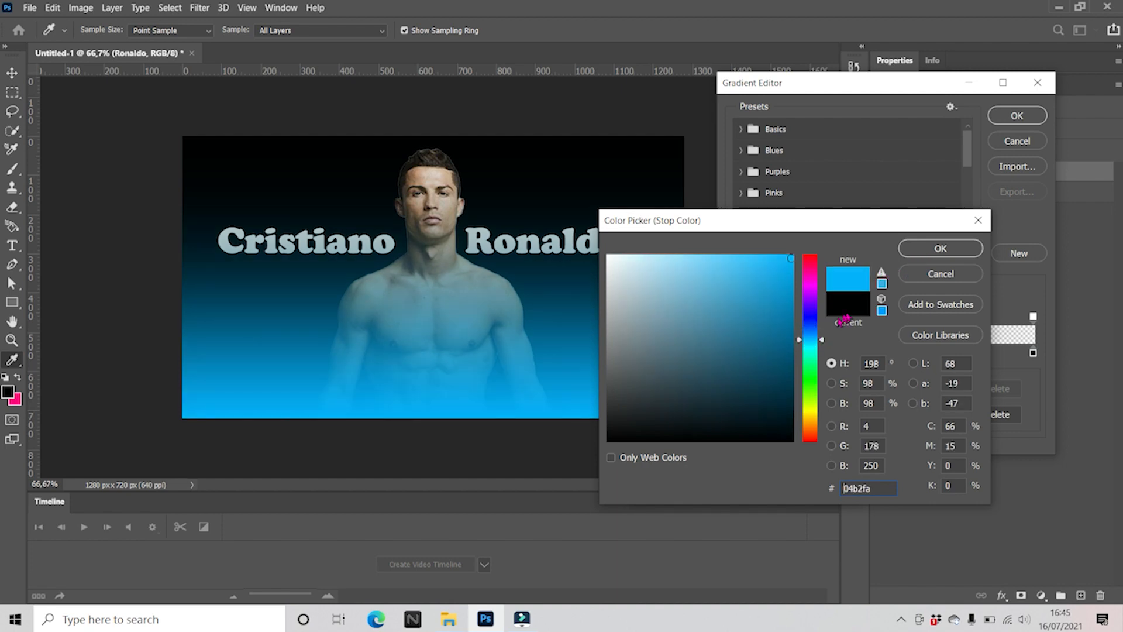
pyautogui.click(939, 248)
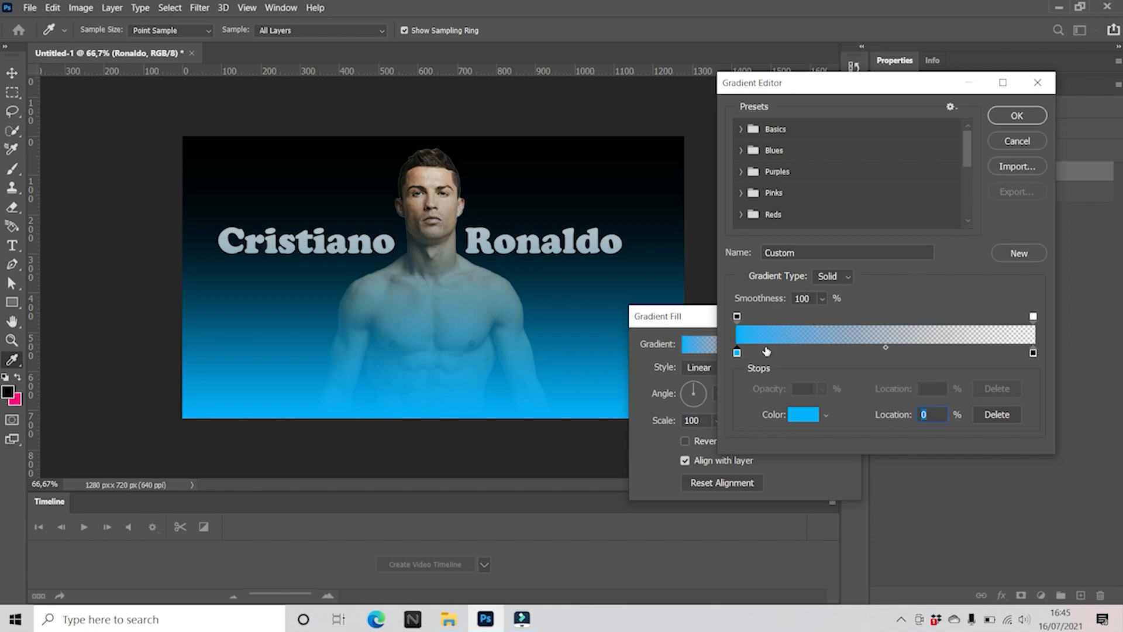
pyautogui.click(1017, 115)
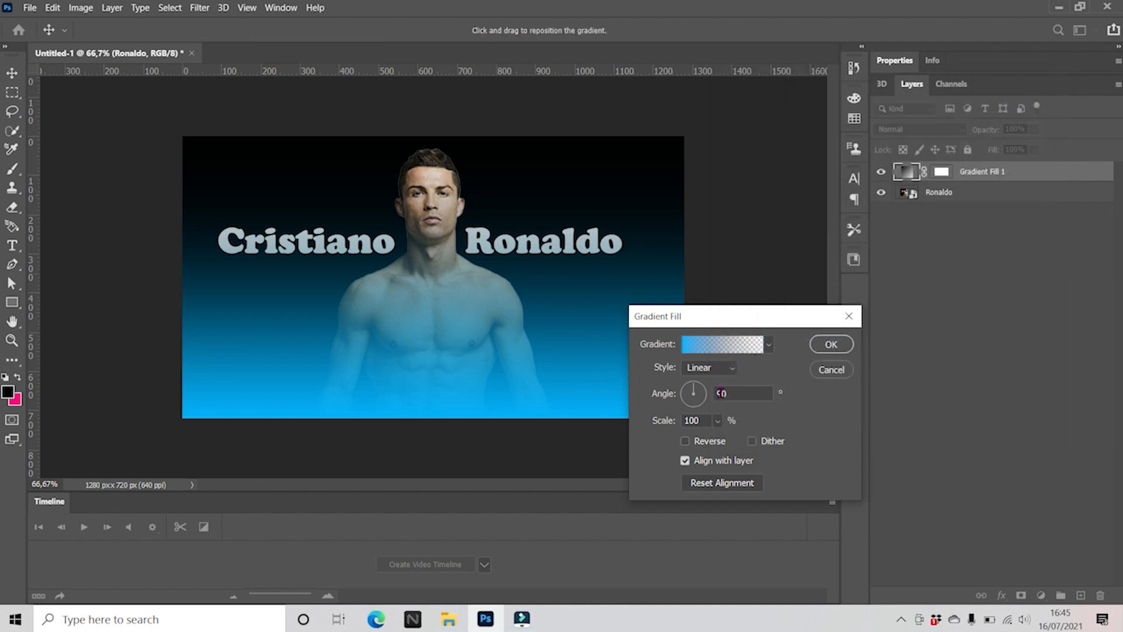
# Set the blue gradient fill's angle to 0° and apply the fill.
pyautogui.doubleClick(729, 391)
pyautogui.write('0')
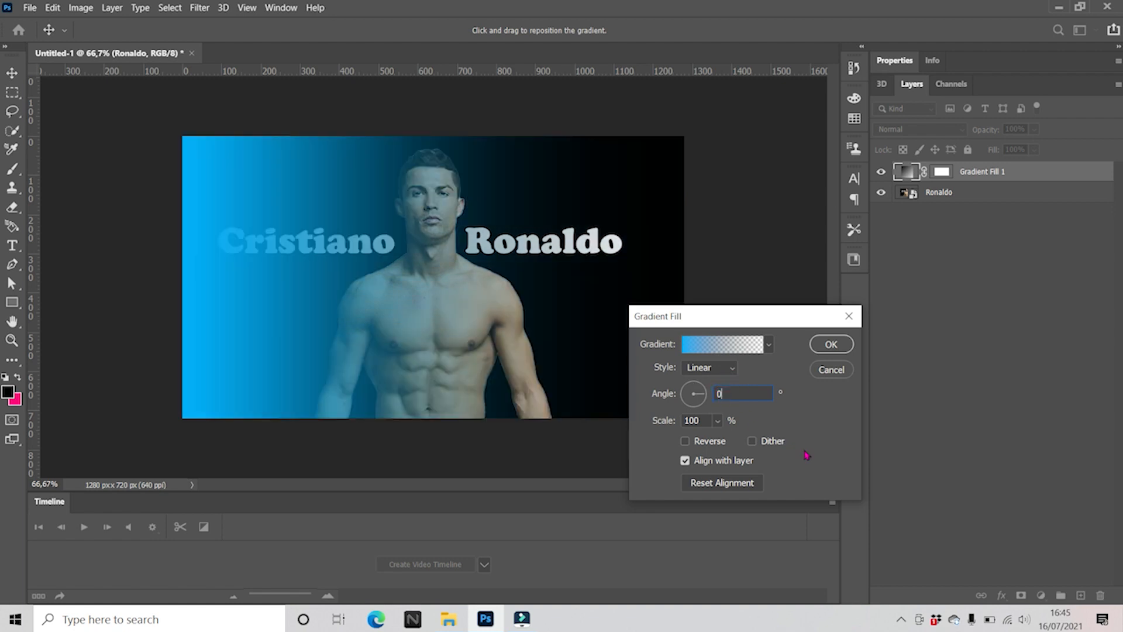
pyautogui.click(848, 346)
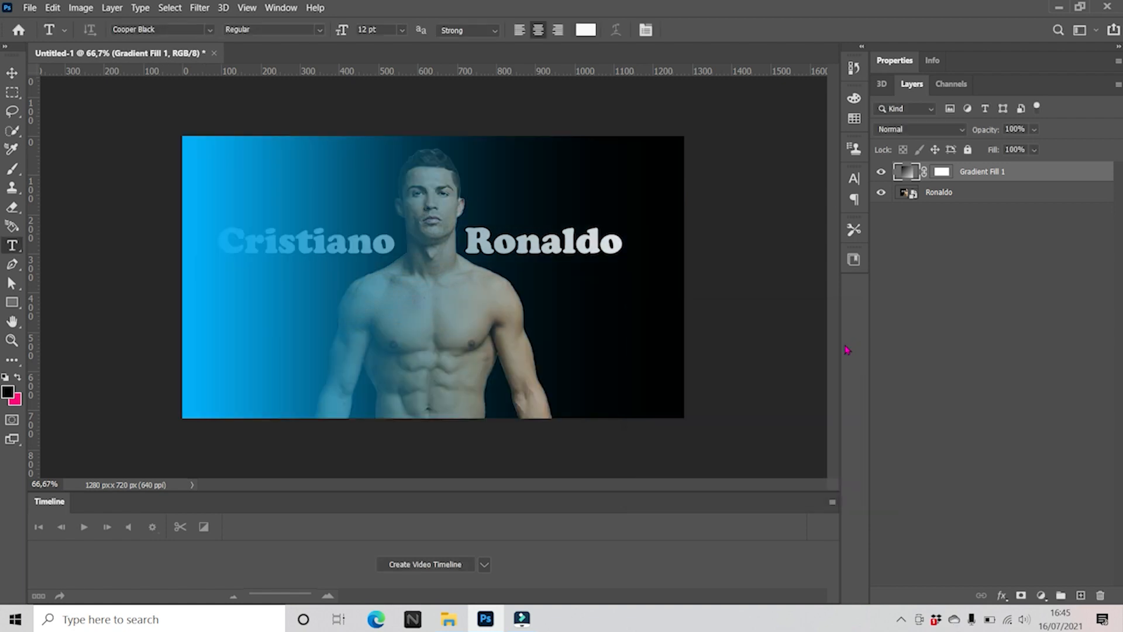
# Reposition the blue gradient's opacity stops, placing the 100% stop at location 48% and the 0% stop at 68%.
pyautogui.doubleClick(911, 172)
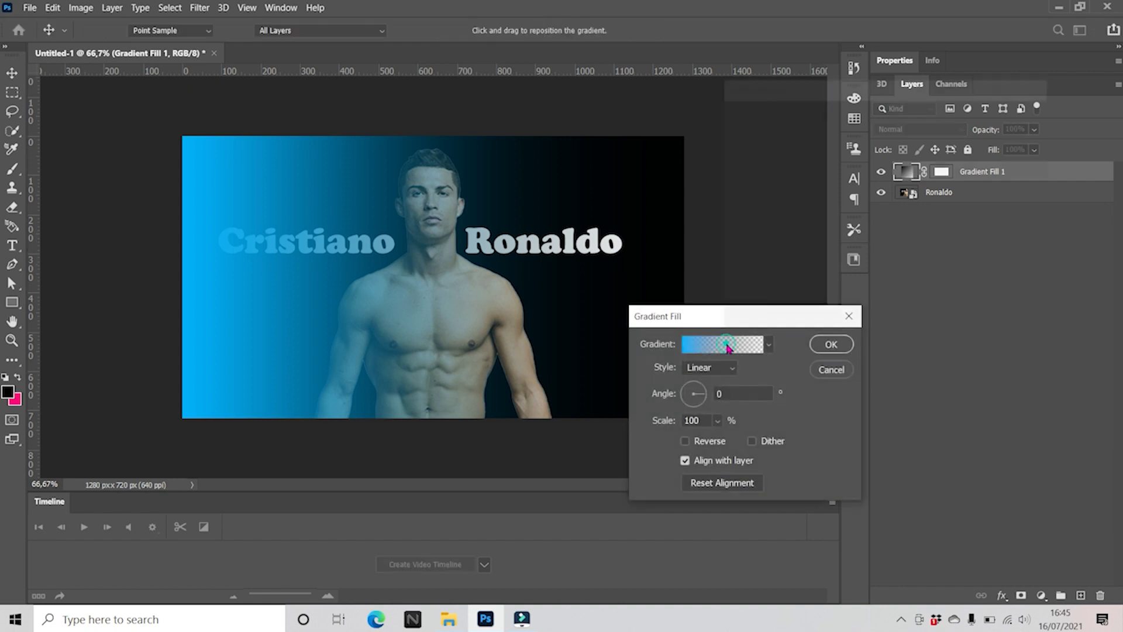
pyautogui.click(727, 346)
pyautogui.click(738, 354)
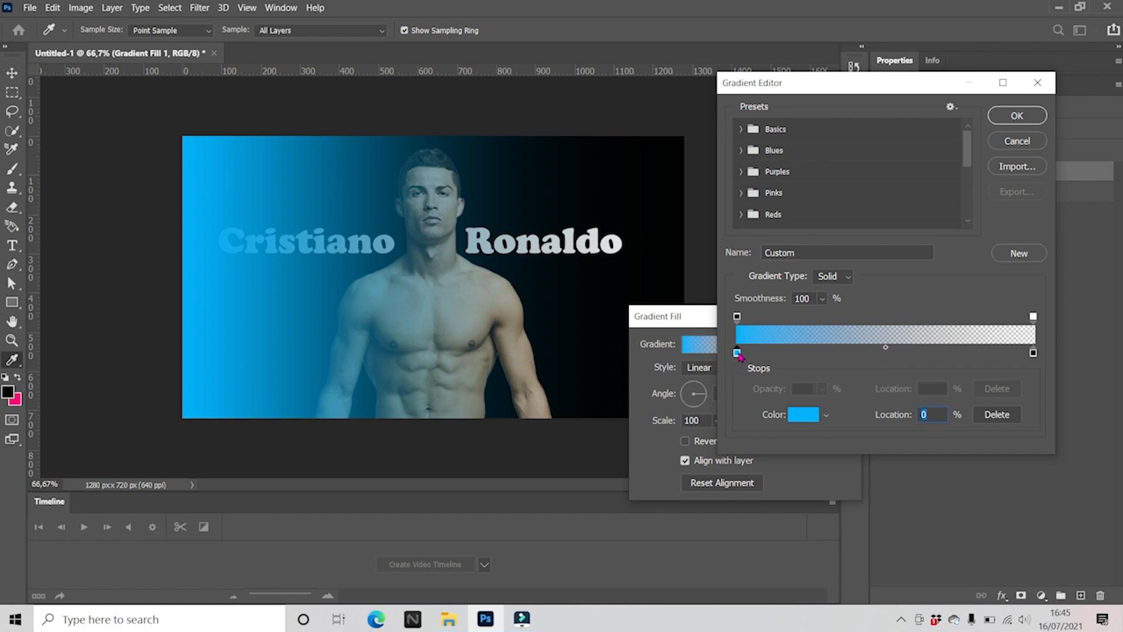
pyautogui.moveTo(739, 320); pyautogui.dragTo(881, 317)
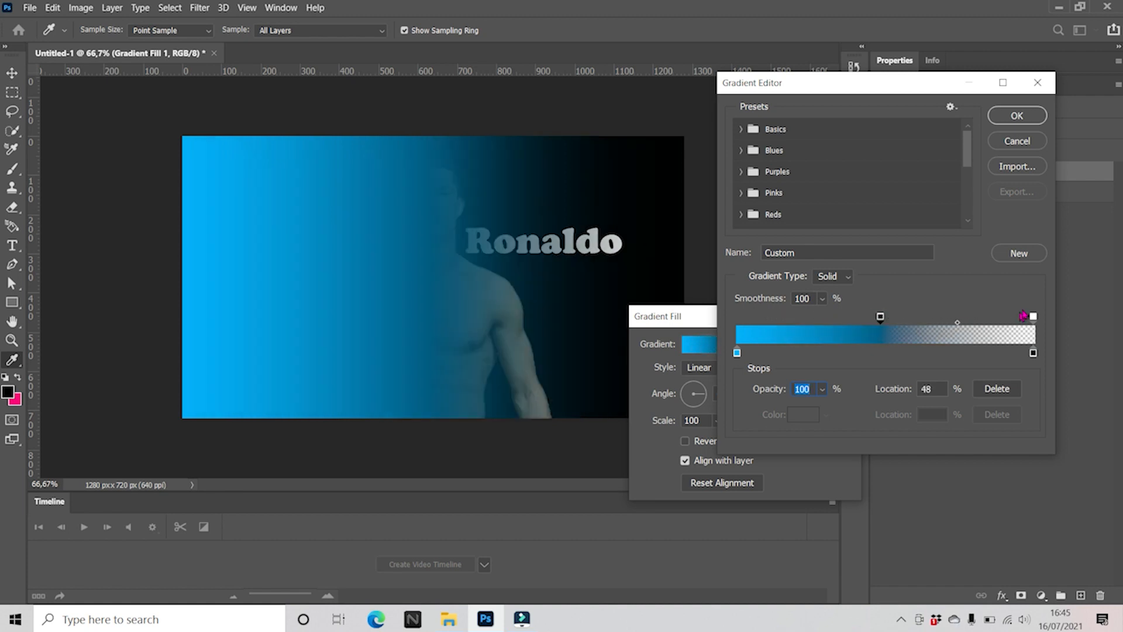
pyautogui.click(1032, 320)
pyautogui.moveTo(1032, 325); pyautogui.dragTo(952, 322)
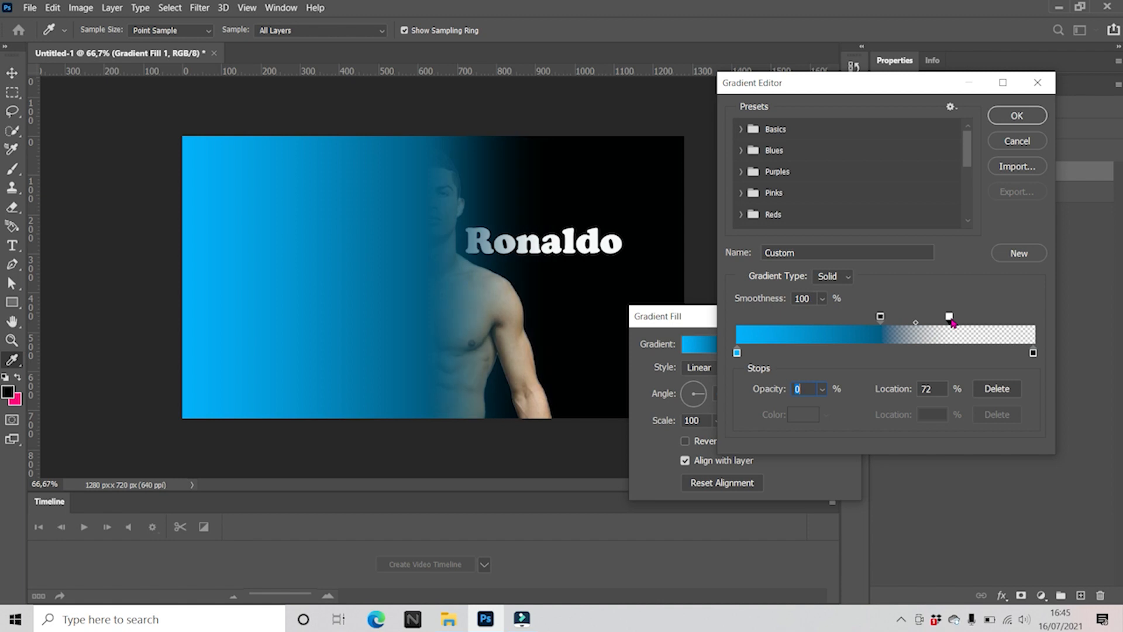
pyautogui.moveTo(953, 323); pyautogui.dragTo(942, 324)
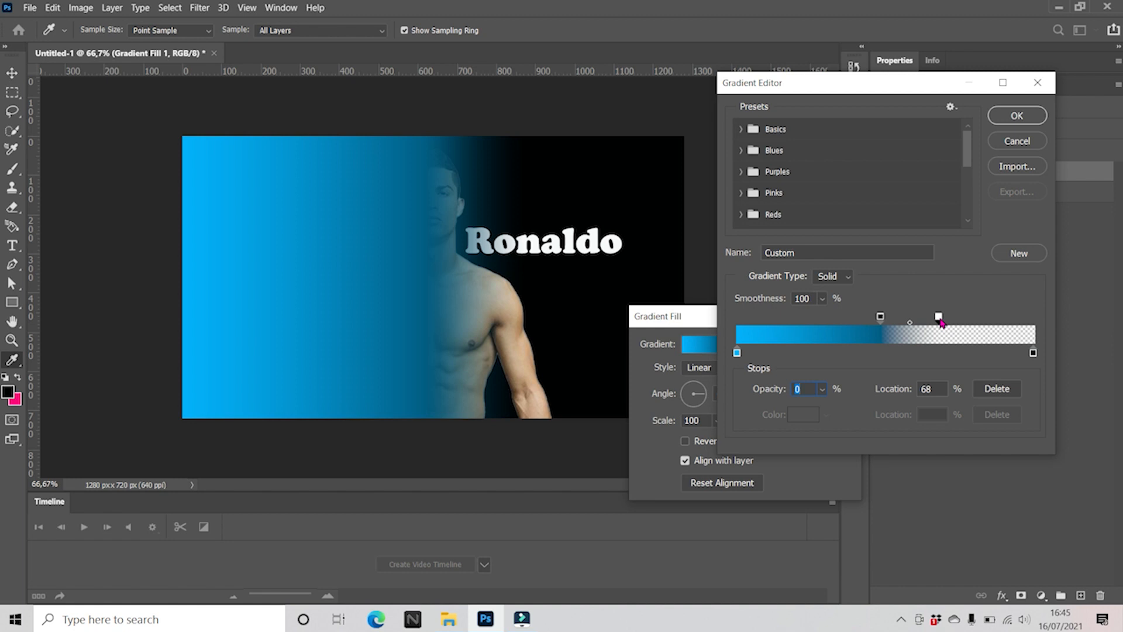
pyautogui.click(1016, 117)
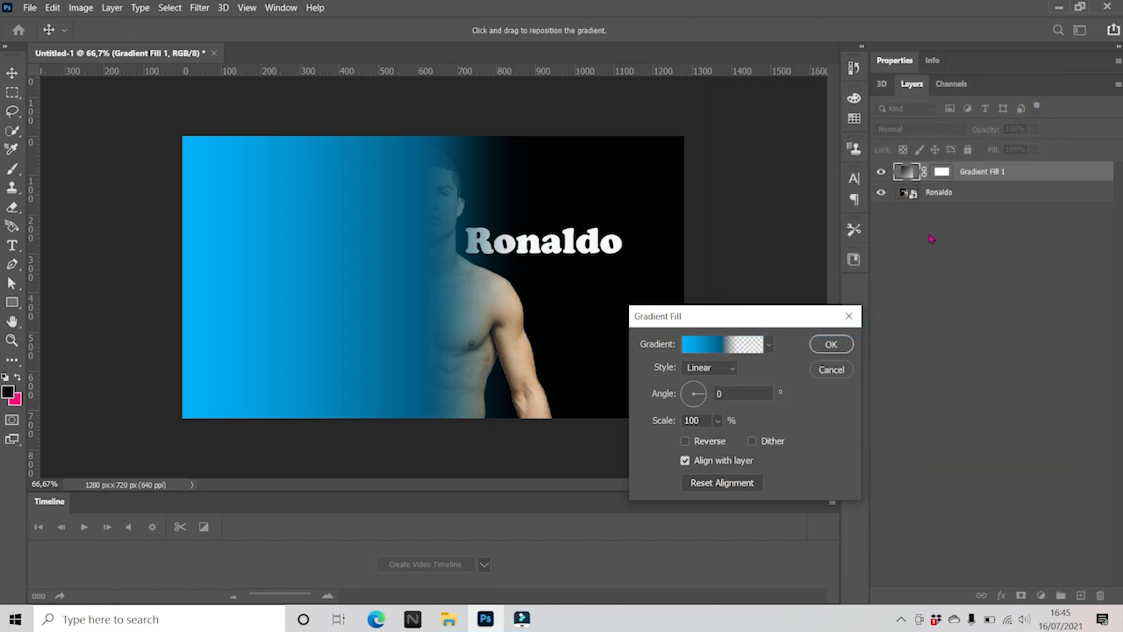
pyautogui.click(843, 349)
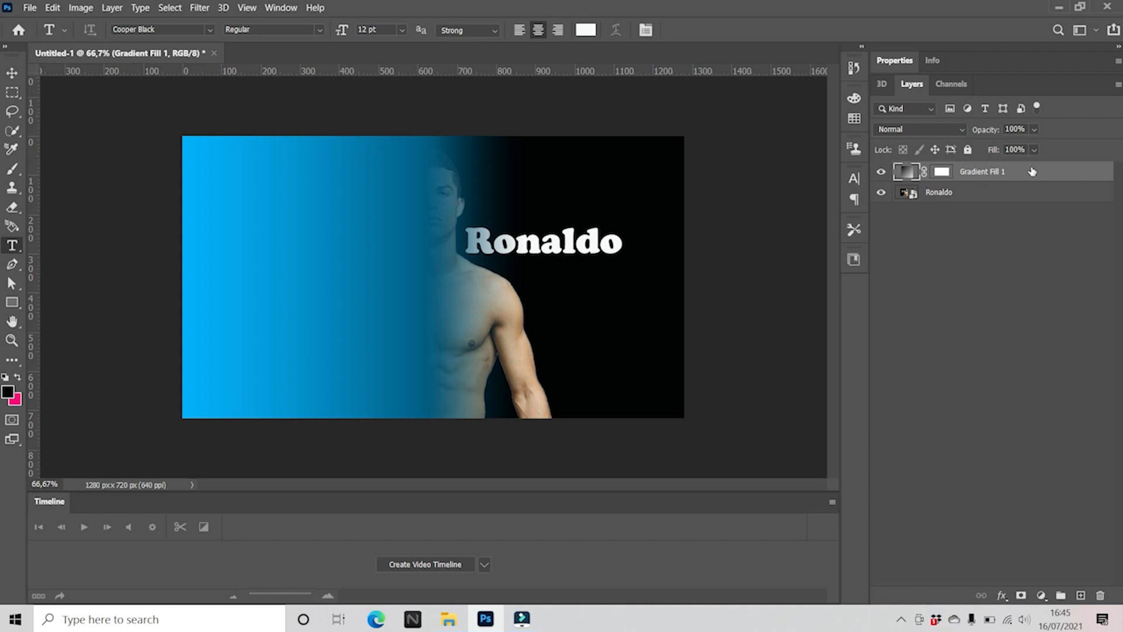
# Duplicate the blue gradient fill layer and change the copy's starting colour stop to pink fa0489.
pyautogui.hotkey('ctrl', 'j')
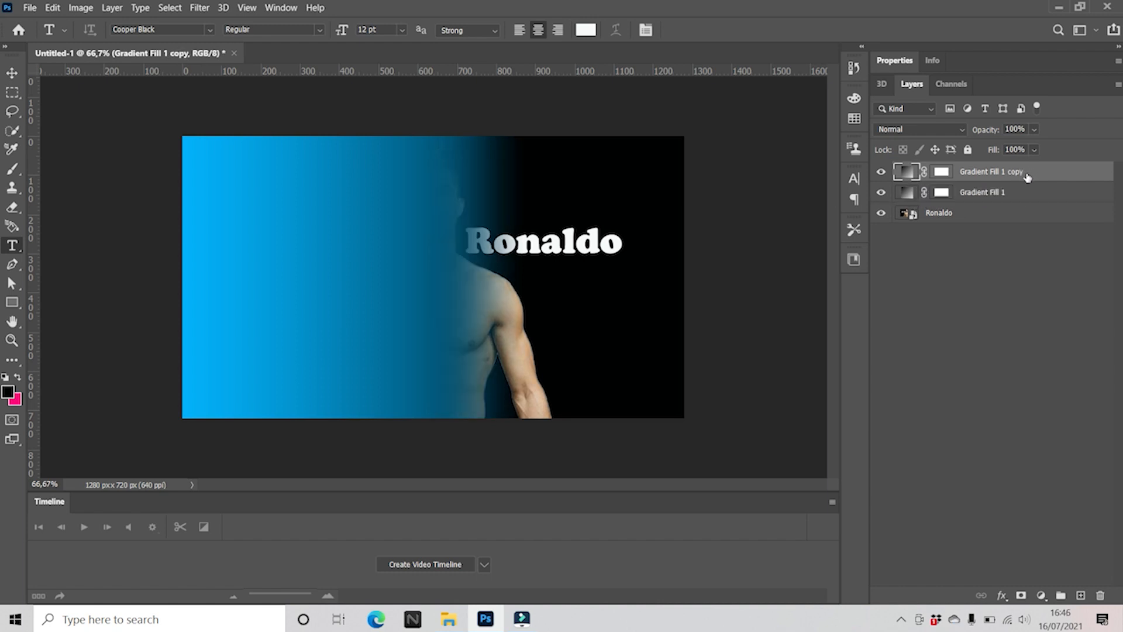
pyautogui.doubleClick(907, 175)
pyautogui.click(722, 394)
pyautogui.doubleClick(717, 393)
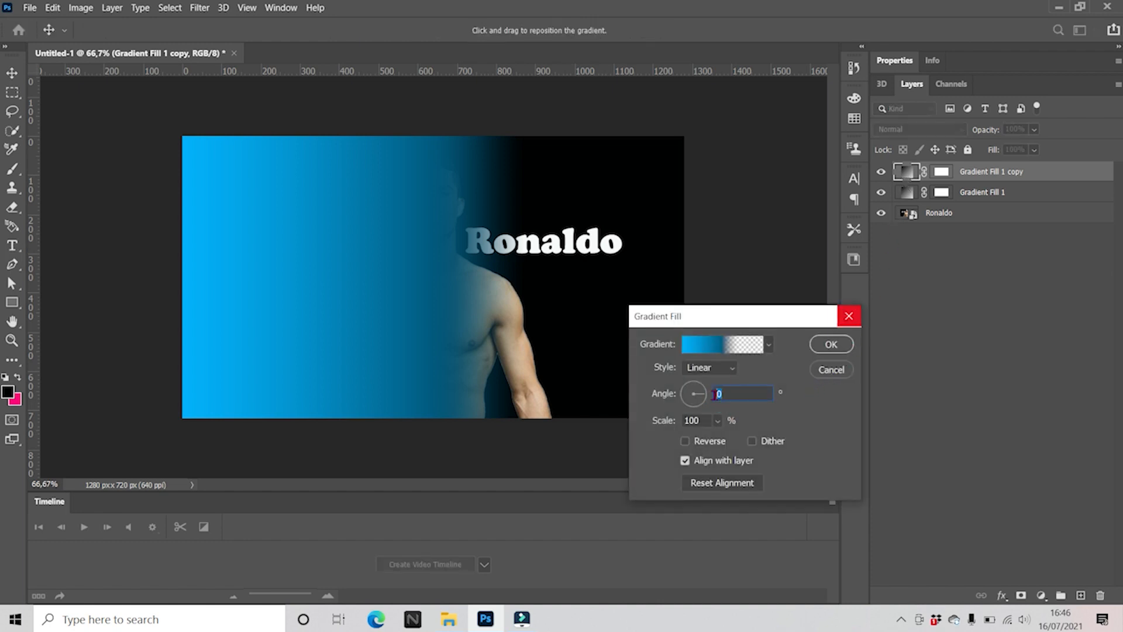
pyautogui.click(710, 344)
pyautogui.click(737, 353)
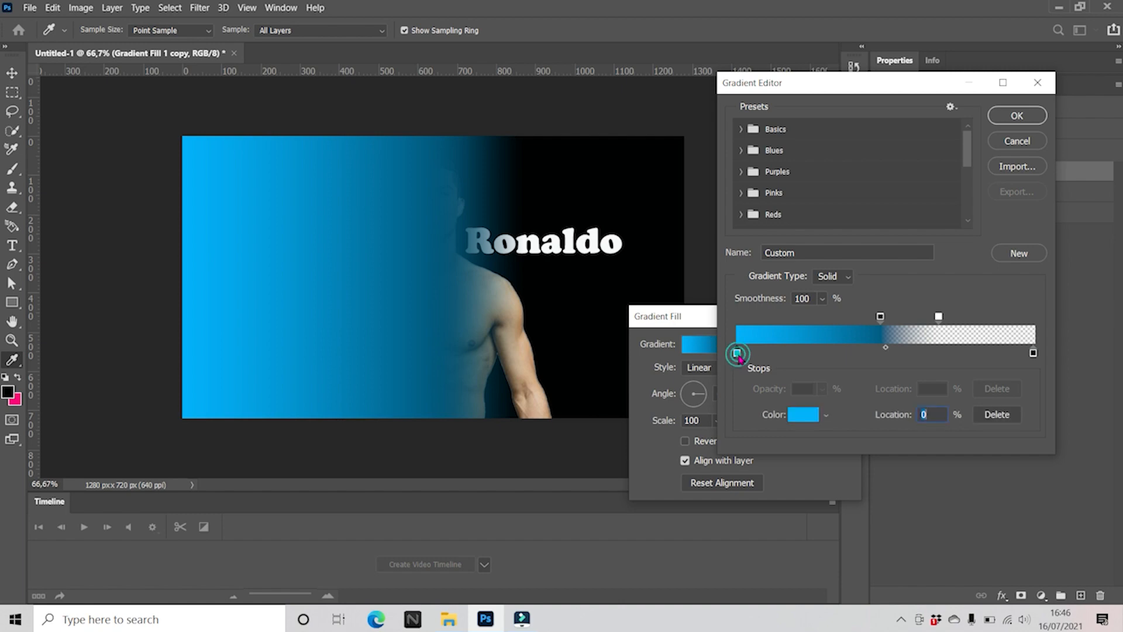
pyautogui.click(805, 414)
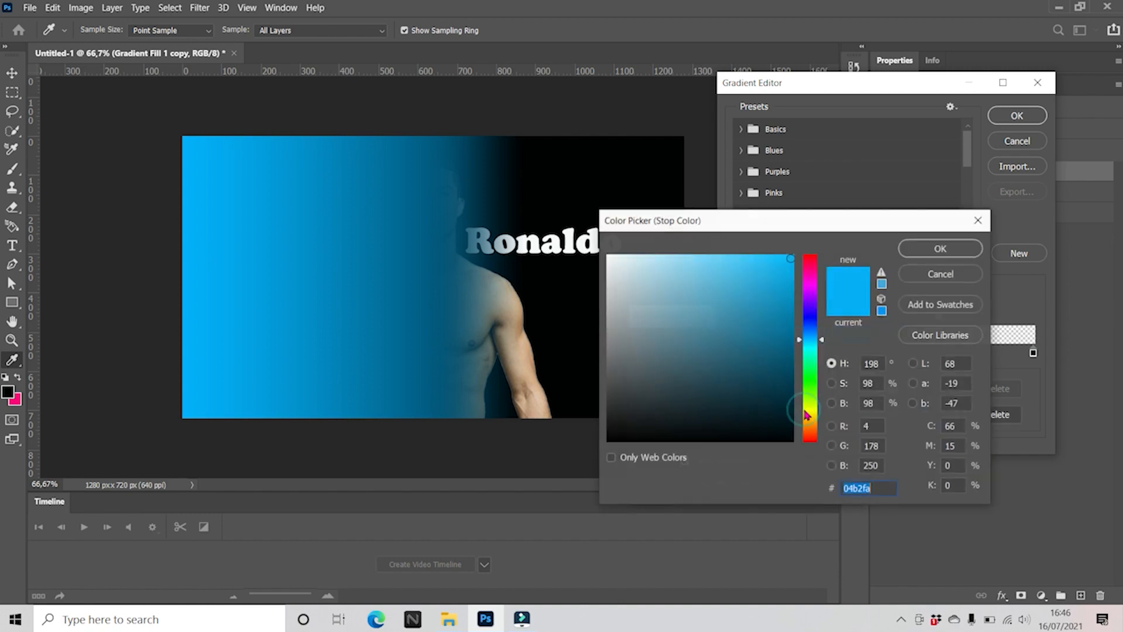
pyautogui.click(813, 288)
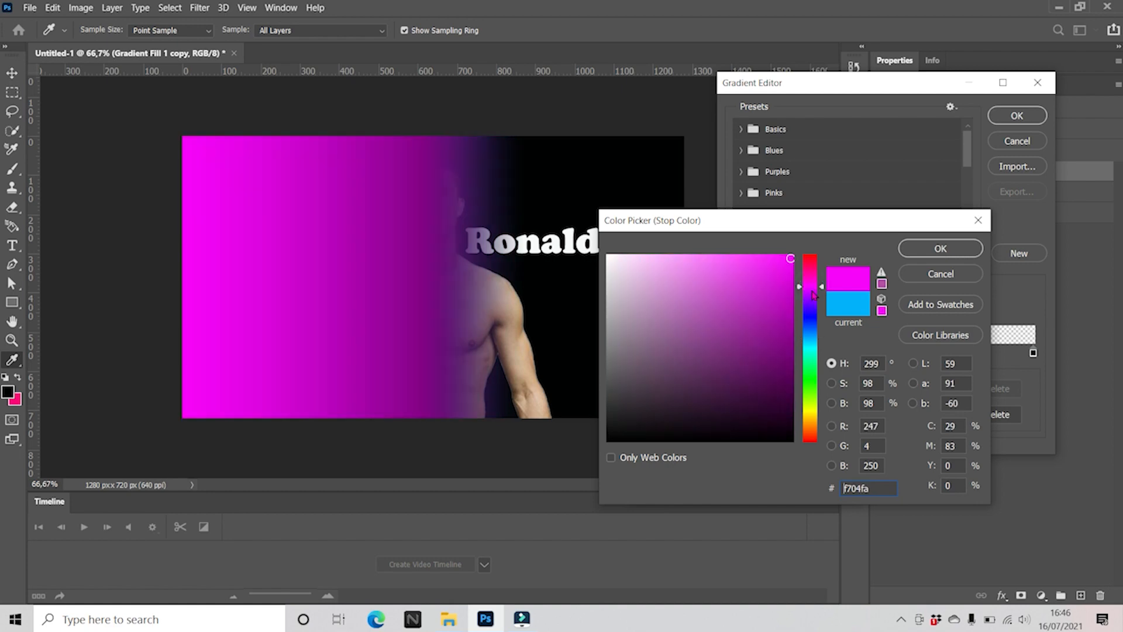
pyautogui.click(814, 272)
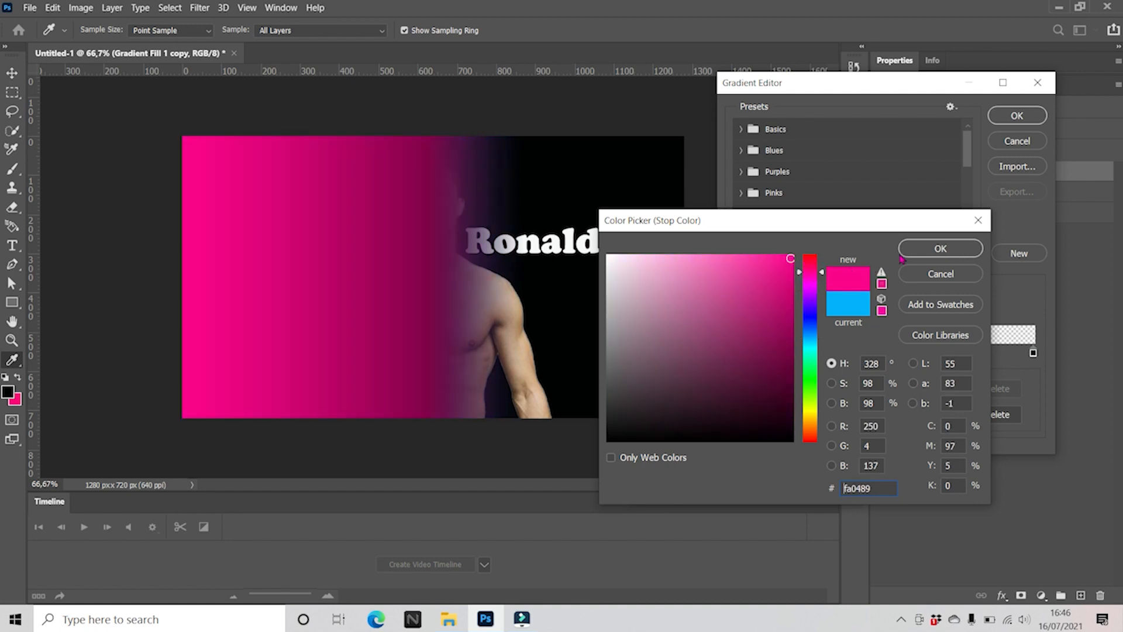
pyautogui.click(938, 248)
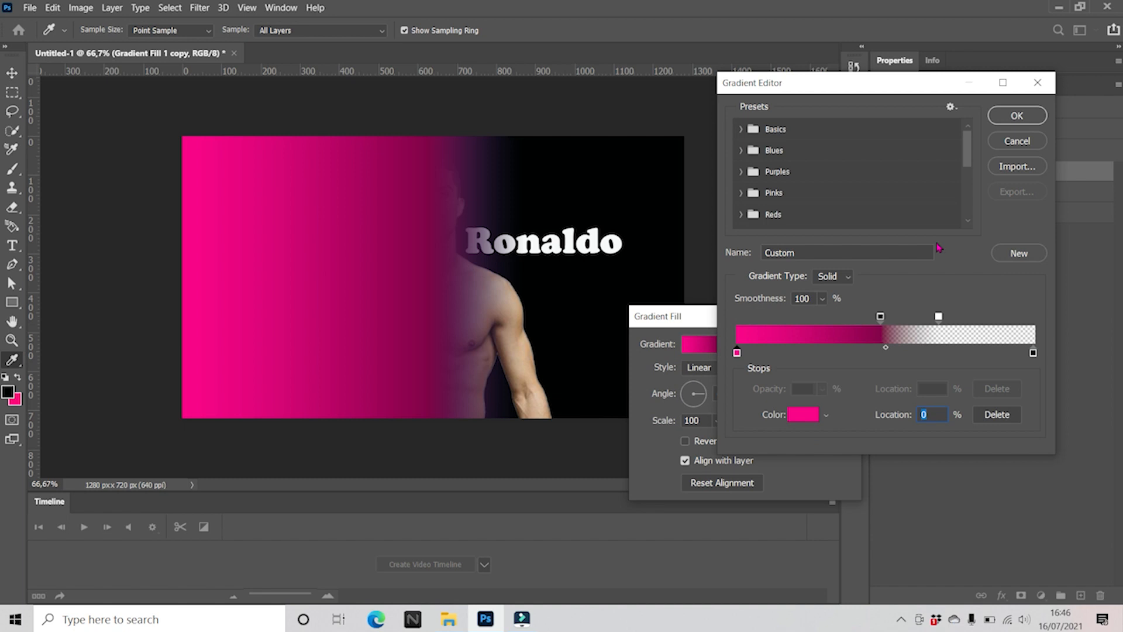
pyautogui.click(1017, 115)
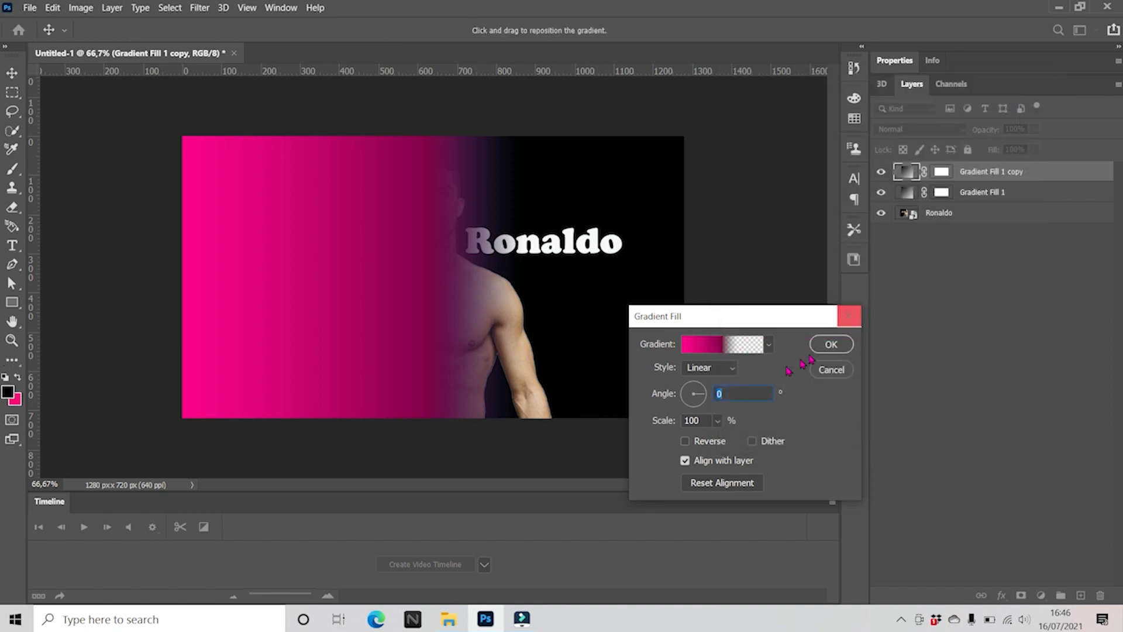
# Set the pink gradient fill's angle to 180° and apply the fill.
pyautogui.moveTo(737, 394); pyautogui.dragTo(717, 395)
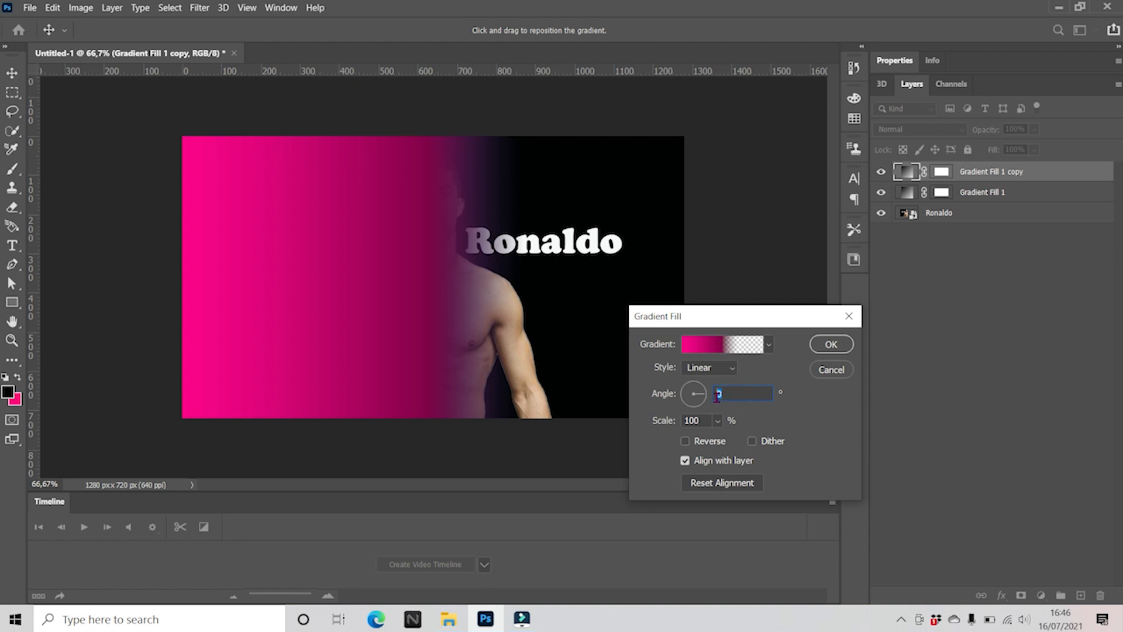
pyautogui.write('180')
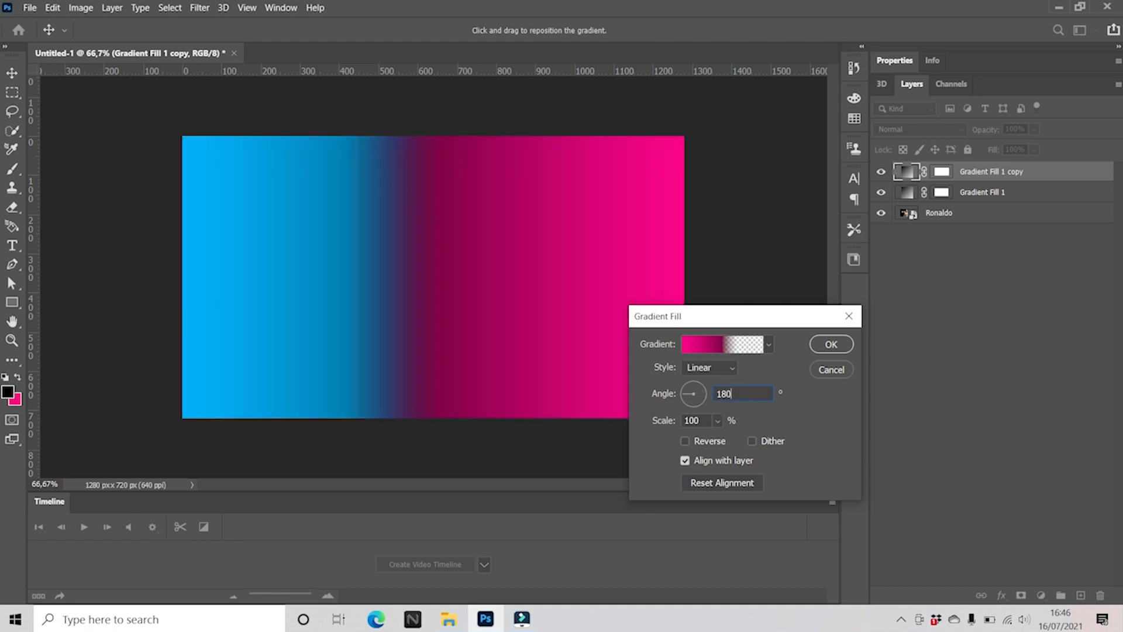
pyautogui.click(831, 345)
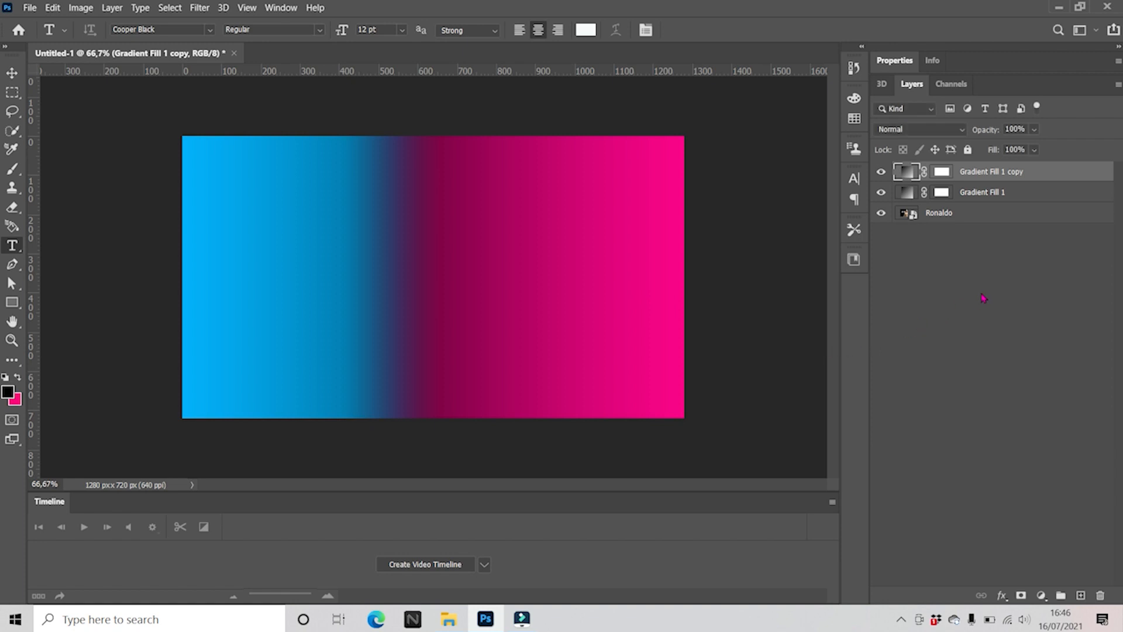
# Change the blend mode of both the blue and the pink gradient fill layers to Color.
pyautogui.click(911, 194)
pyautogui.click(953, 129)
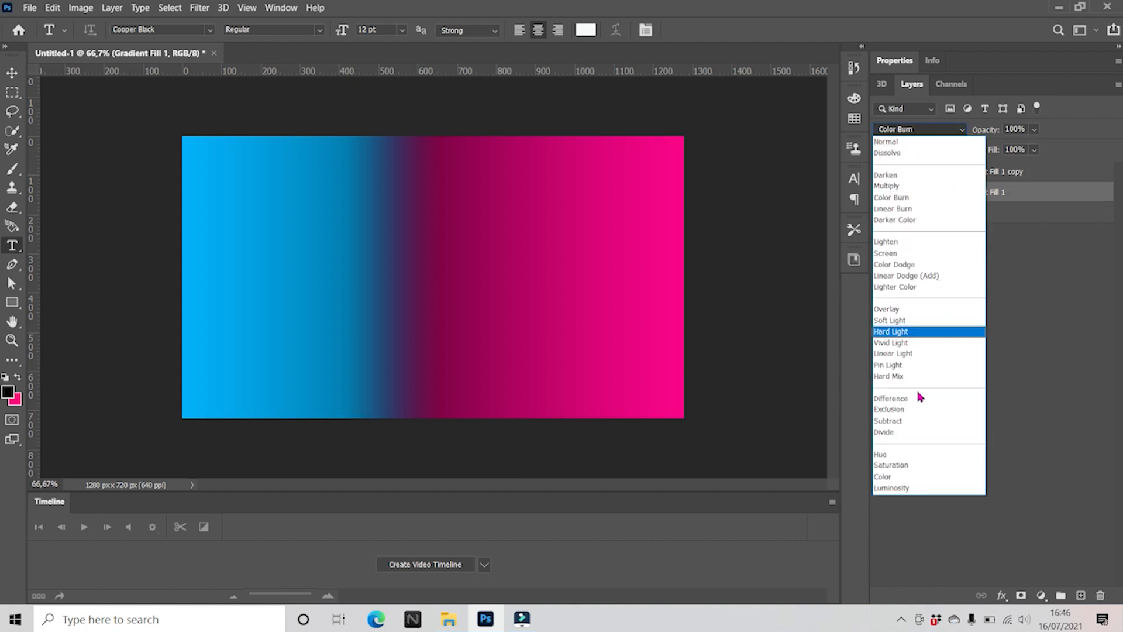
pyautogui.click(907, 476)
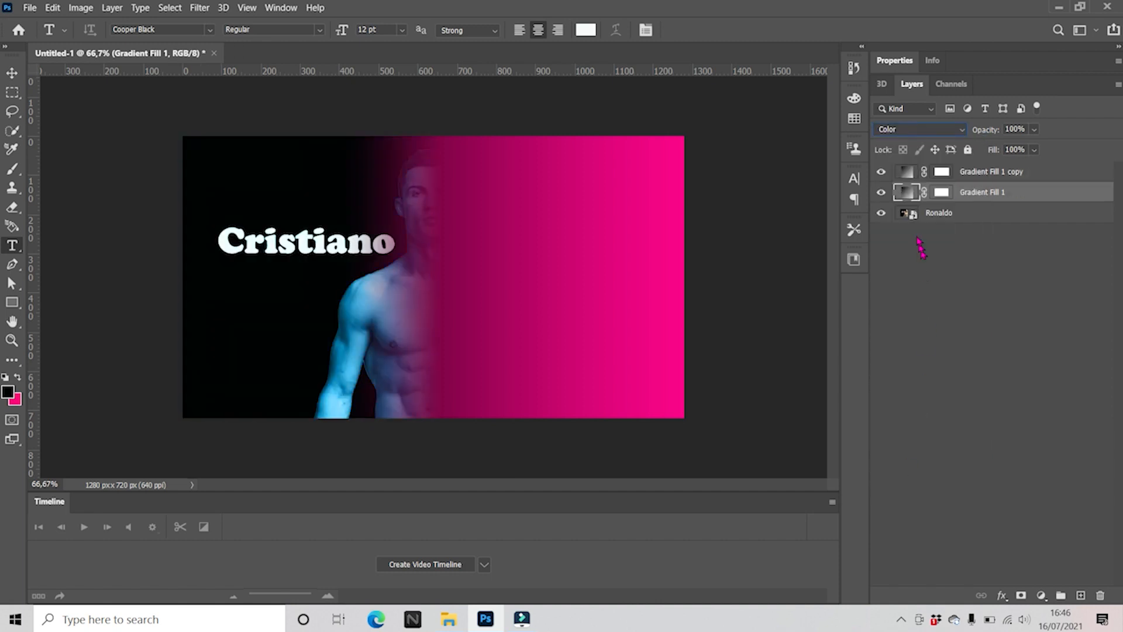
pyautogui.click(908, 175)
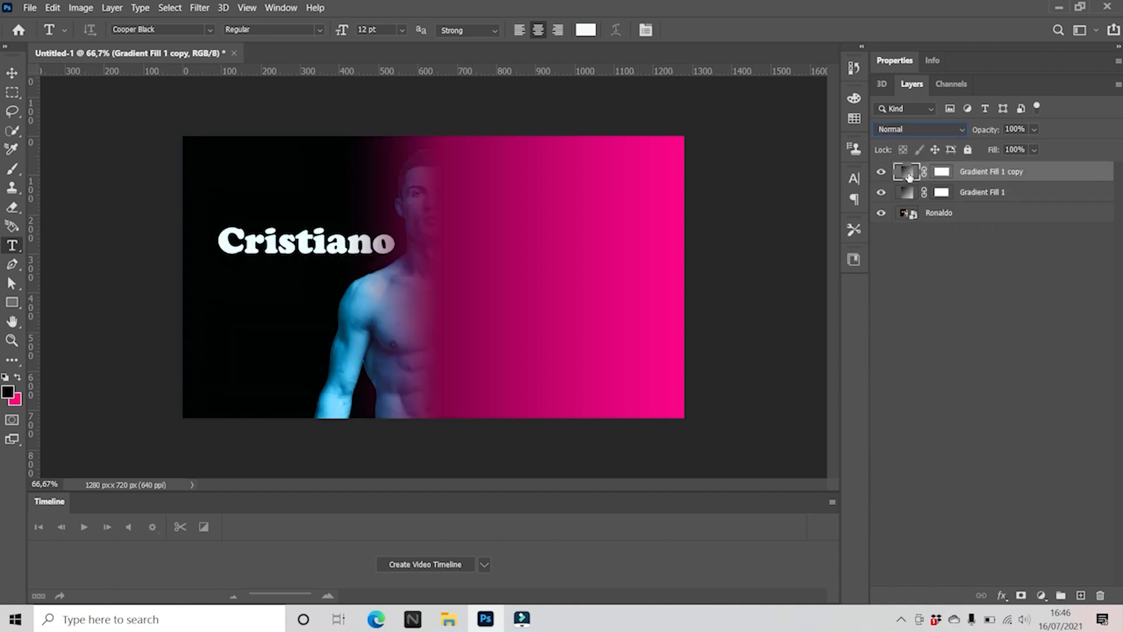
pyautogui.click(953, 129)
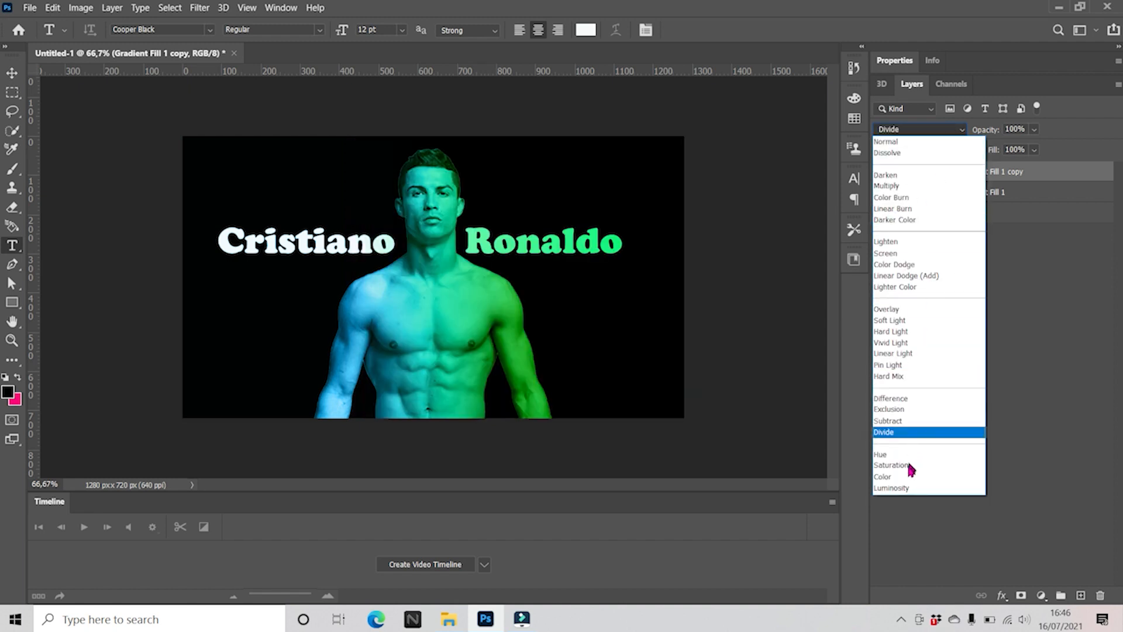
pyautogui.click(910, 477)
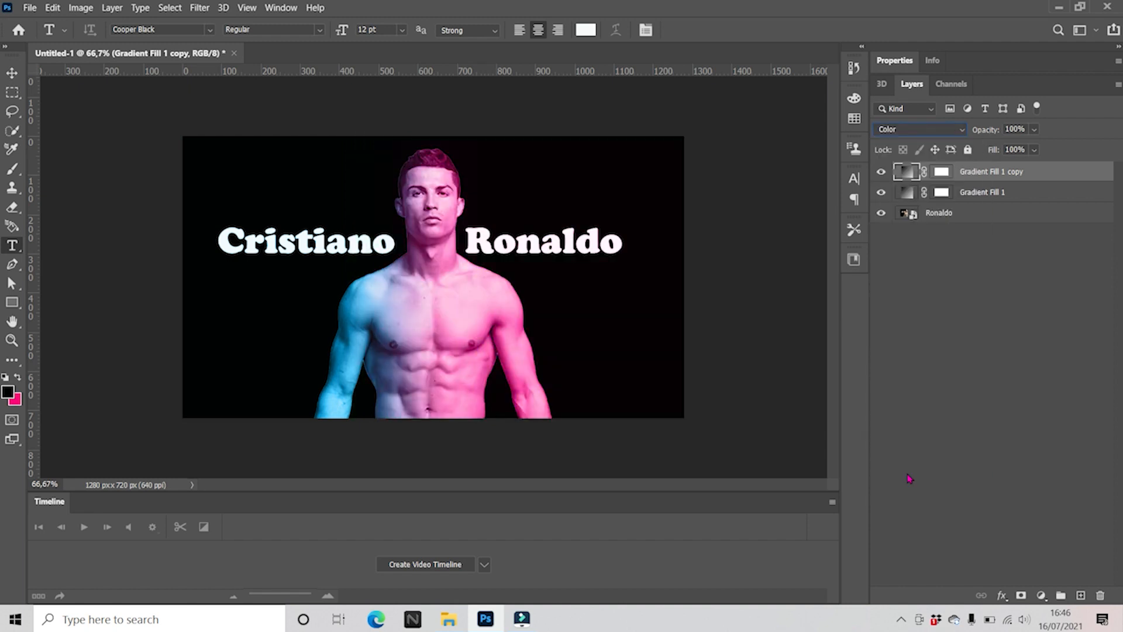
# Add an Exposure adjustment layer directly above the smart object and set its exposure to -2,00.
pyautogui.click(938, 214)
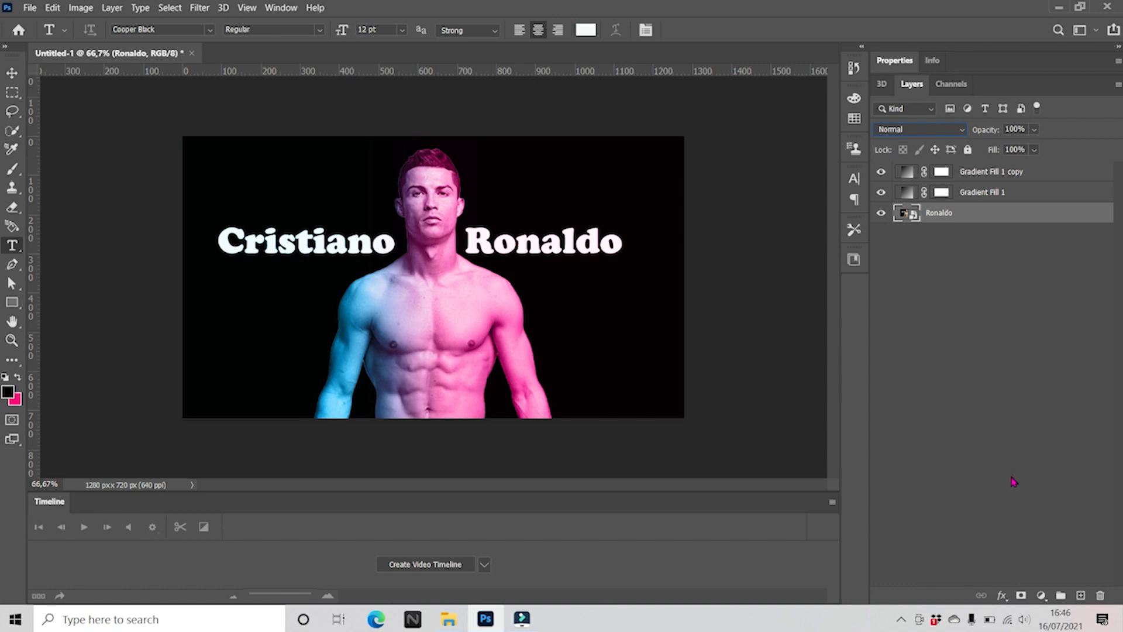
pyautogui.click(1041, 596)
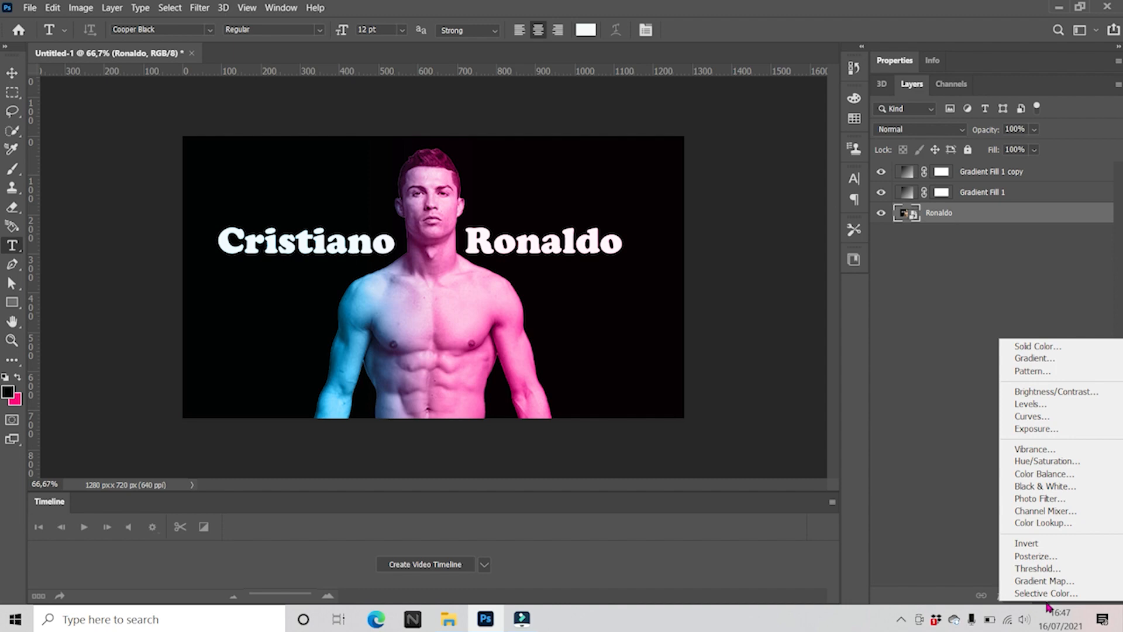
pyautogui.click(1046, 430)
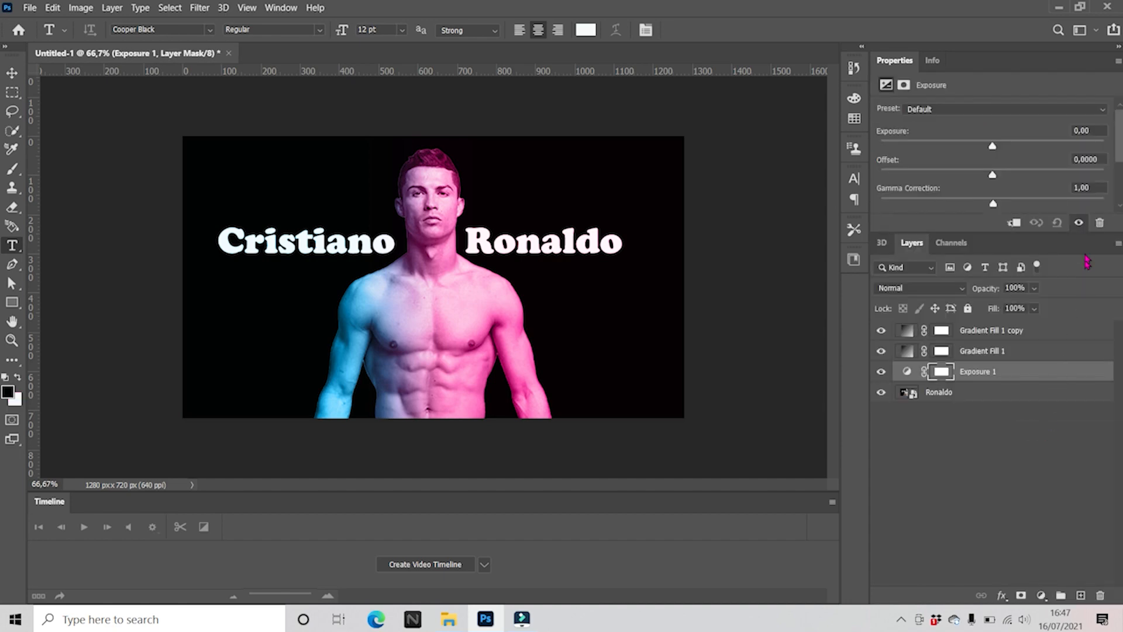
pyautogui.moveTo(993, 146); pyautogui.dragTo(959, 151)
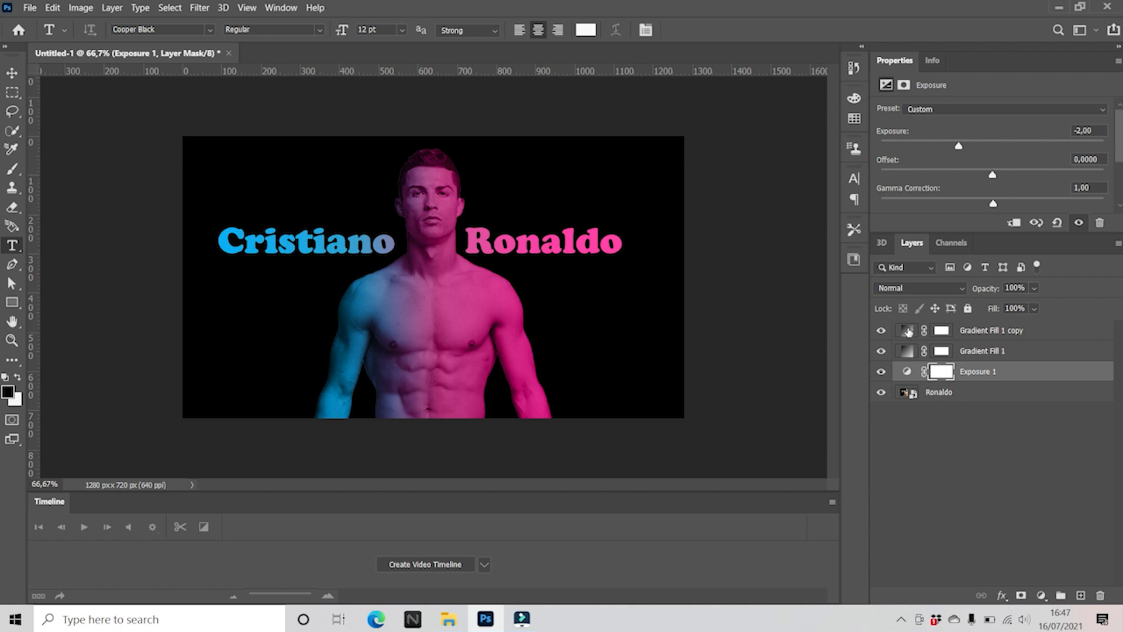
# Reposition the pink gradient's opacity stops, placing the 100% stop at location 45% and the 0% stop at 64%, and apply the fill.
pyautogui.doubleClick(908, 332)
pyautogui.click(735, 345)
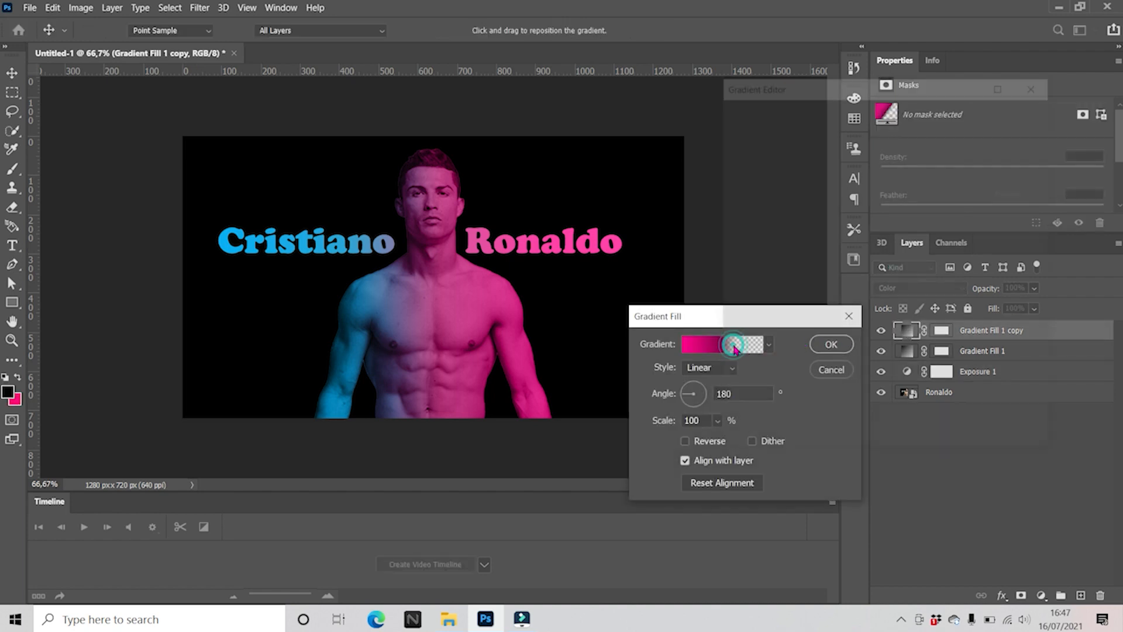
pyautogui.moveTo(882, 321); pyautogui.dragTo(926, 319)
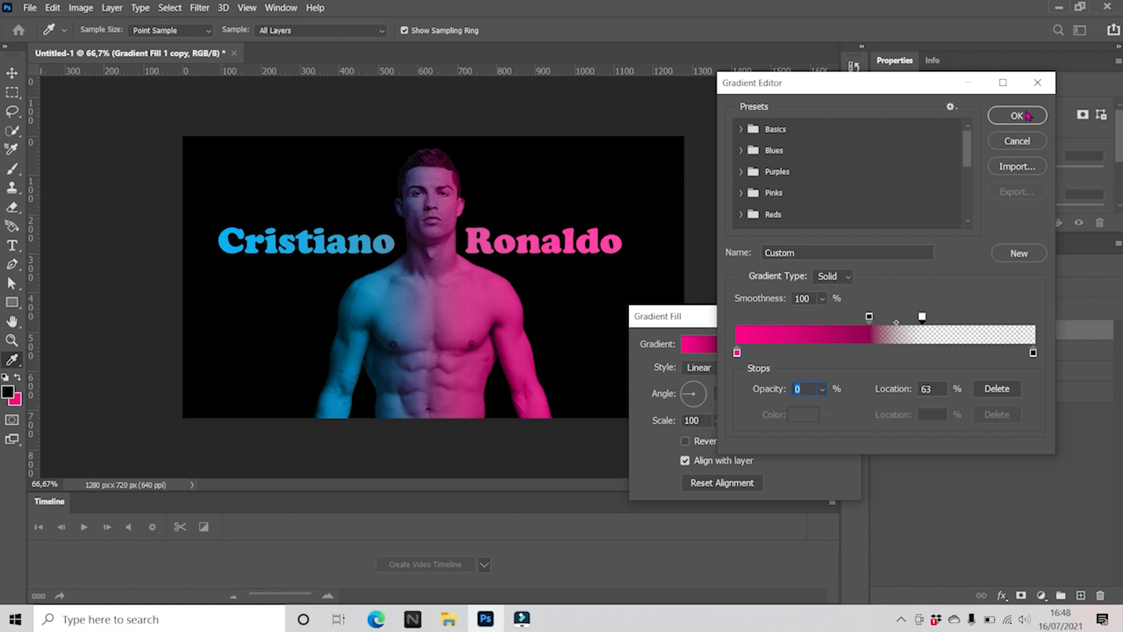
pyautogui.moveTo(869, 316); pyautogui.dragTo(927, 319)
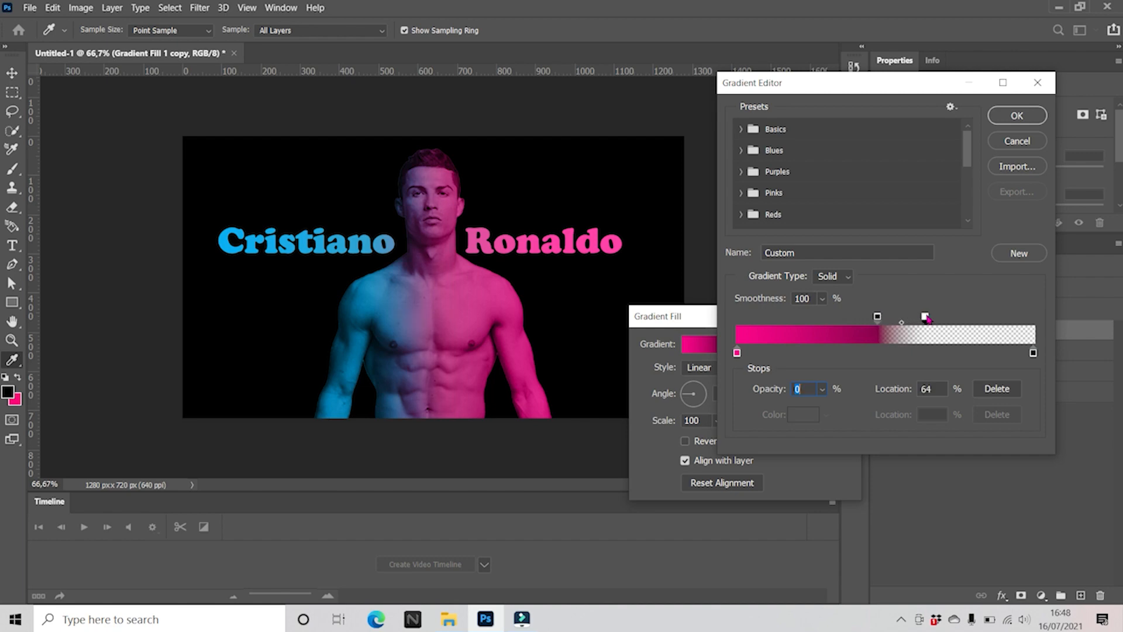
pyautogui.moveTo(878, 319); pyautogui.dragTo(873, 319)
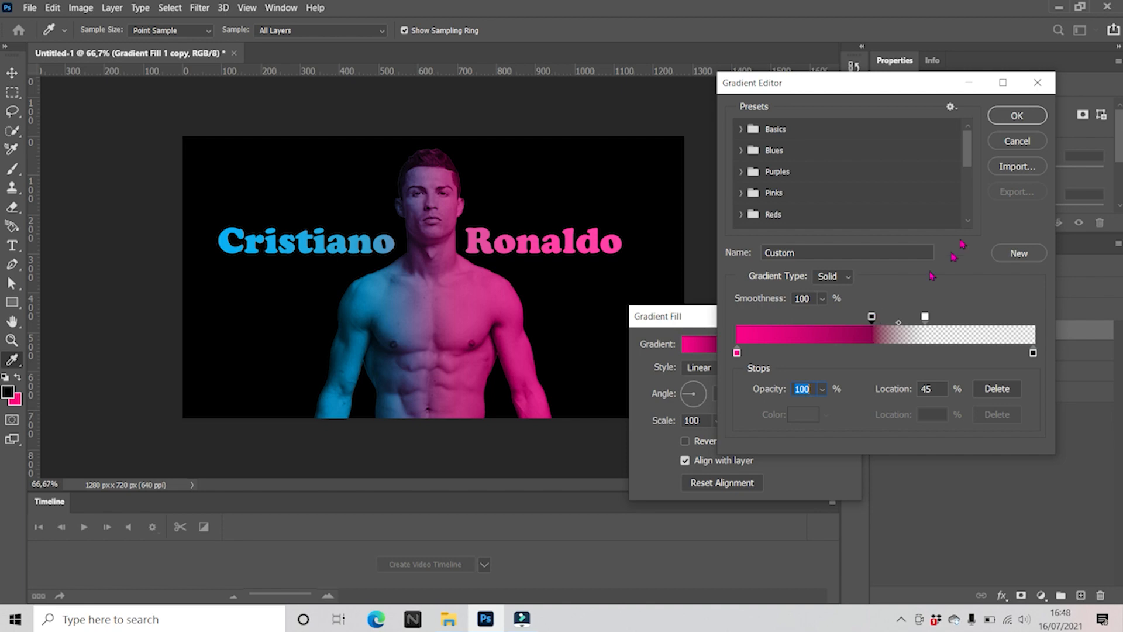
pyautogui.click(1015, 117)
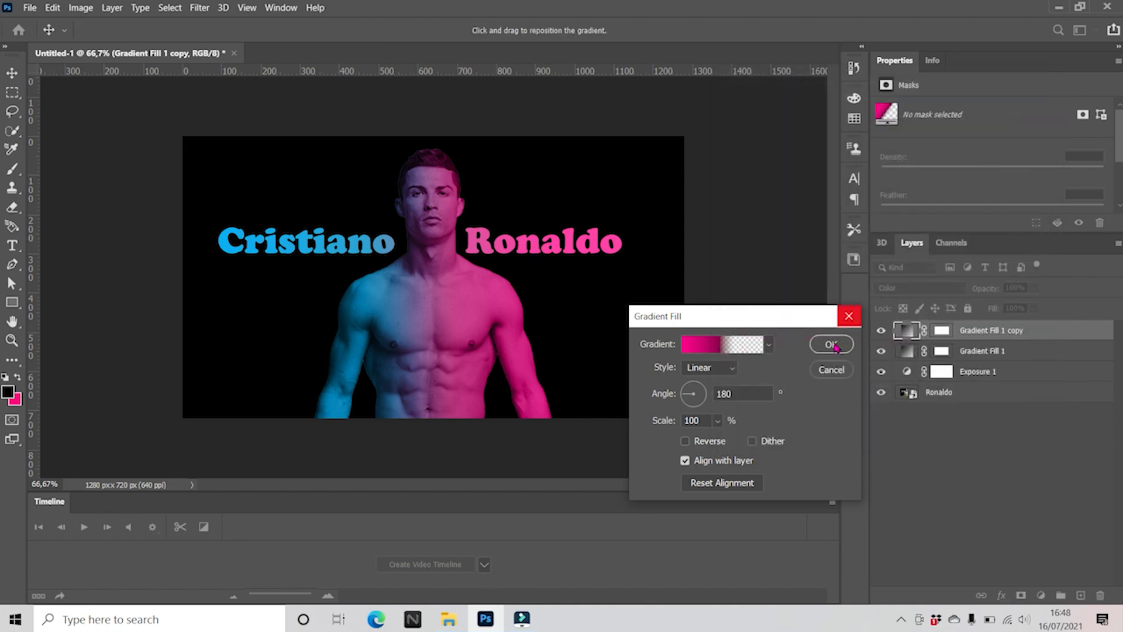
pyautogui.click(835, 346)
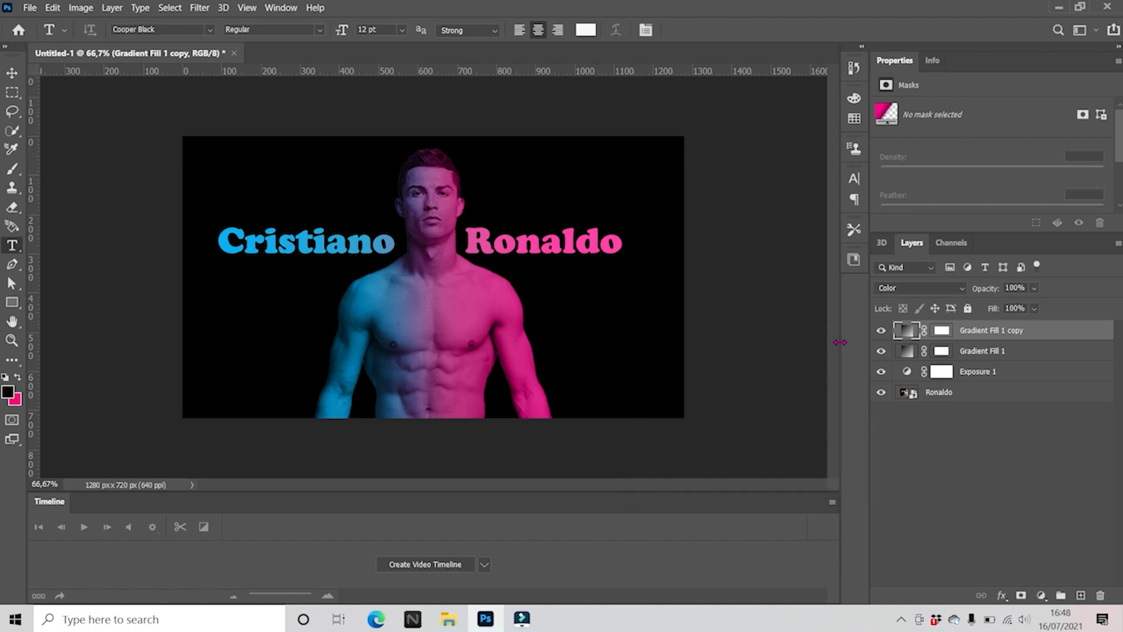